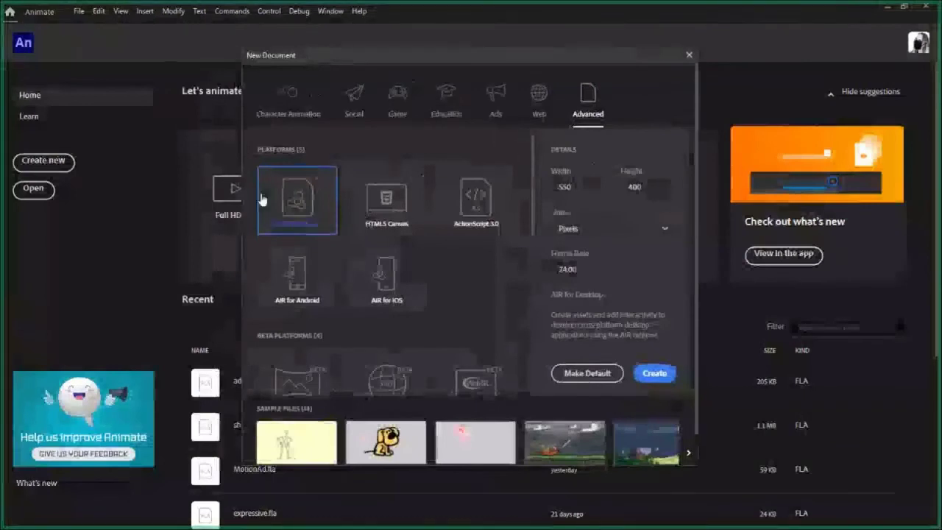
Examine the new-document presets for animation, social, game, education and ads, plus the advanced and beta platforms.
left_click(288, 94)
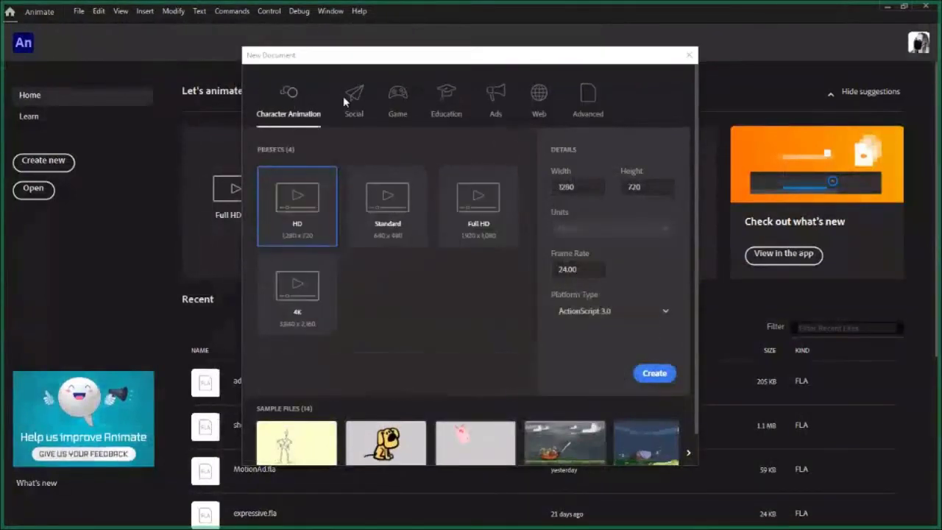
left_click(354, 99)
left_click(394, 103)
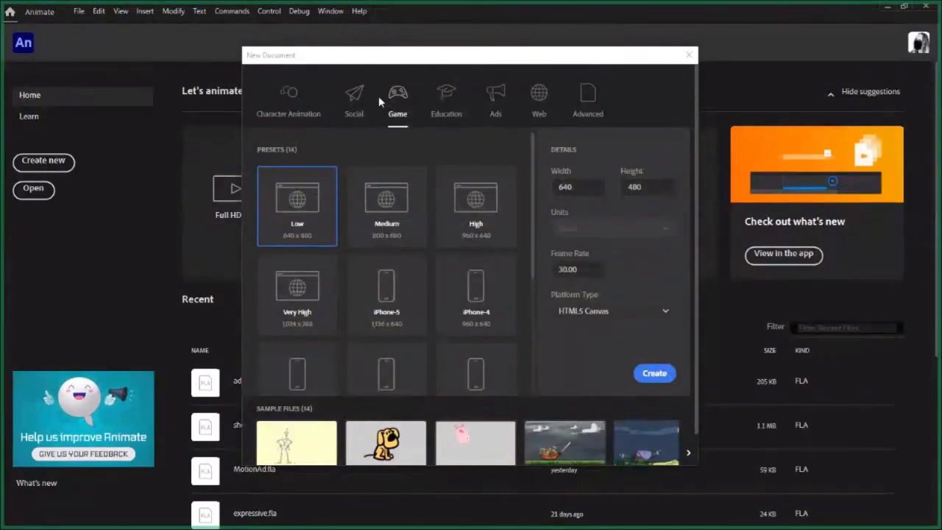
left_click(440, 101)
left_click(495, 103)
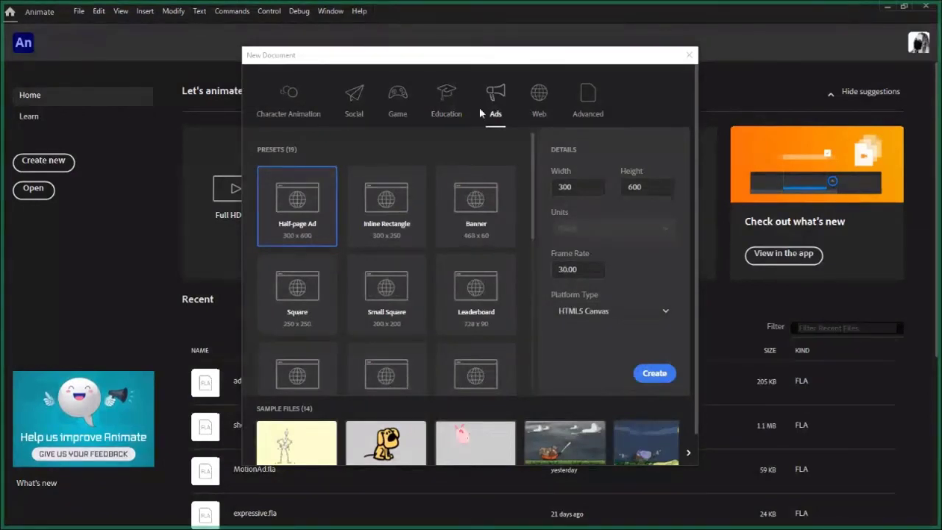
left_click_drag(531, 162, 528, 209)
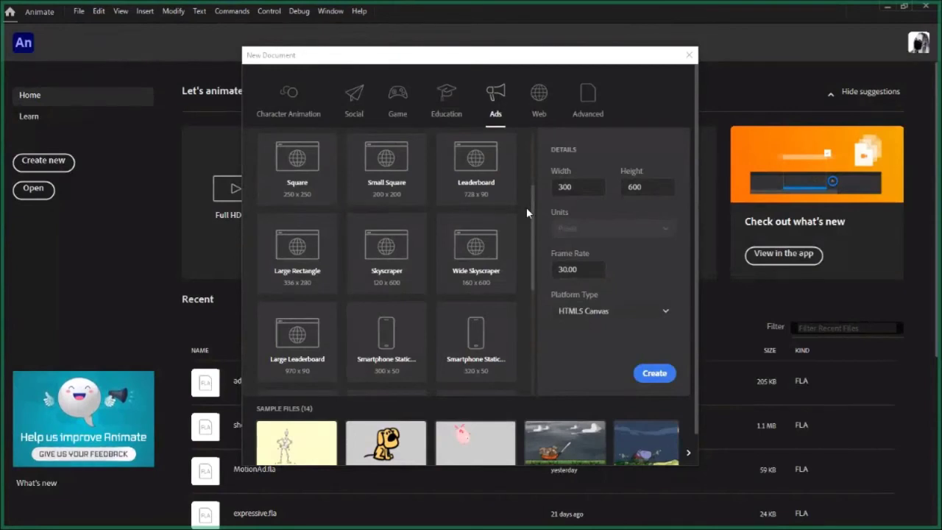
left_click(586, 105)
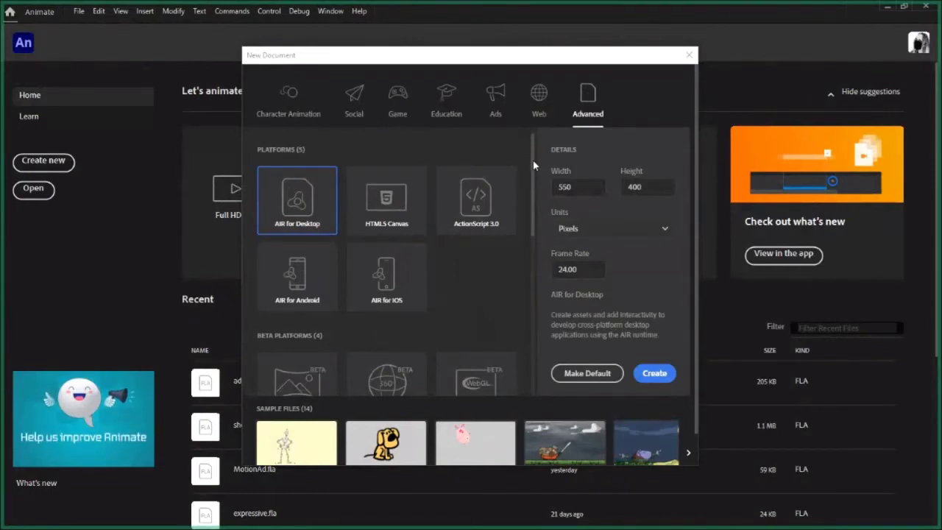
scroll(531, 160, "down", 3)
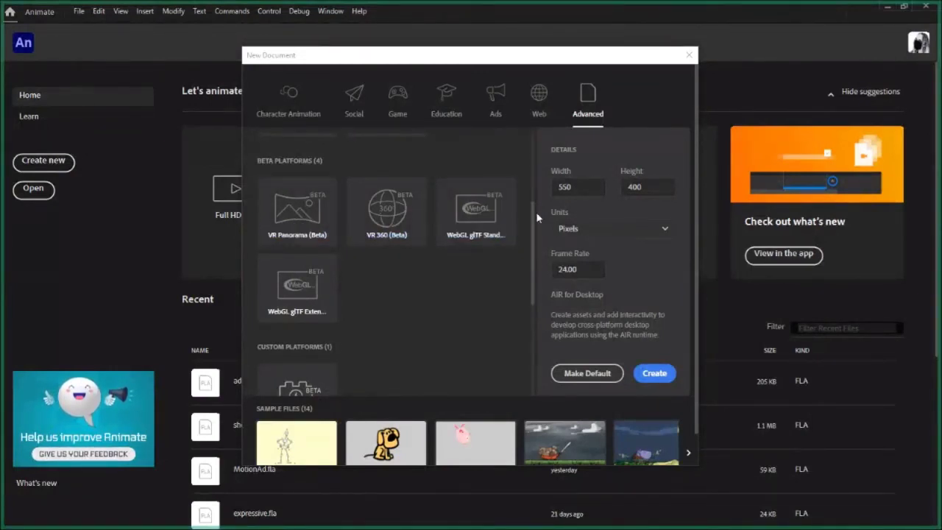
left_click_drag(533, 212, 534, 145)
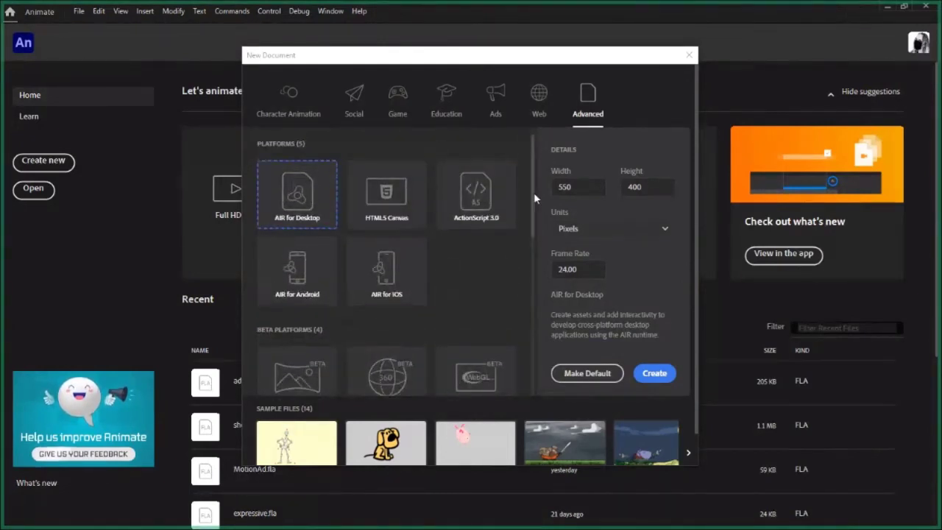
Create a new VR 360 (Beta) document at 550 x 400 pixels and 24 fps.
scroll(493, 271, "down", 3)
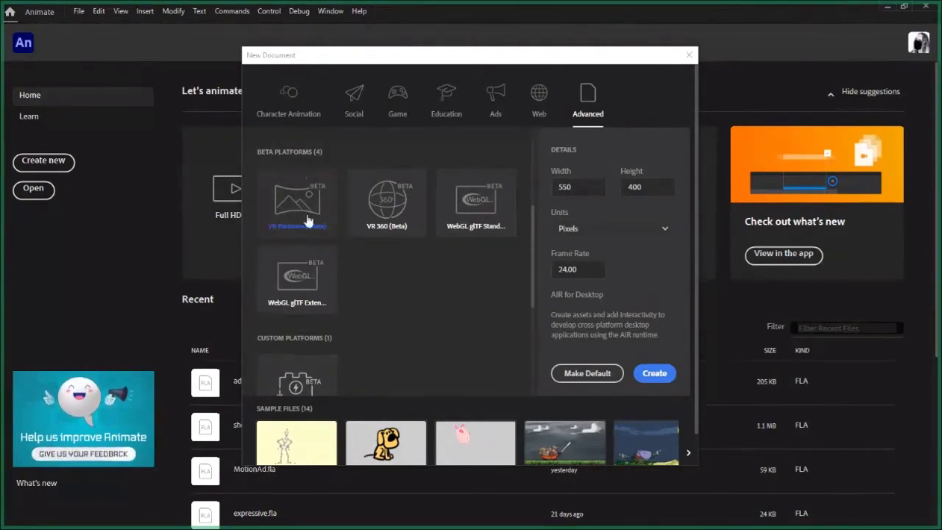
left_click(384, 203)
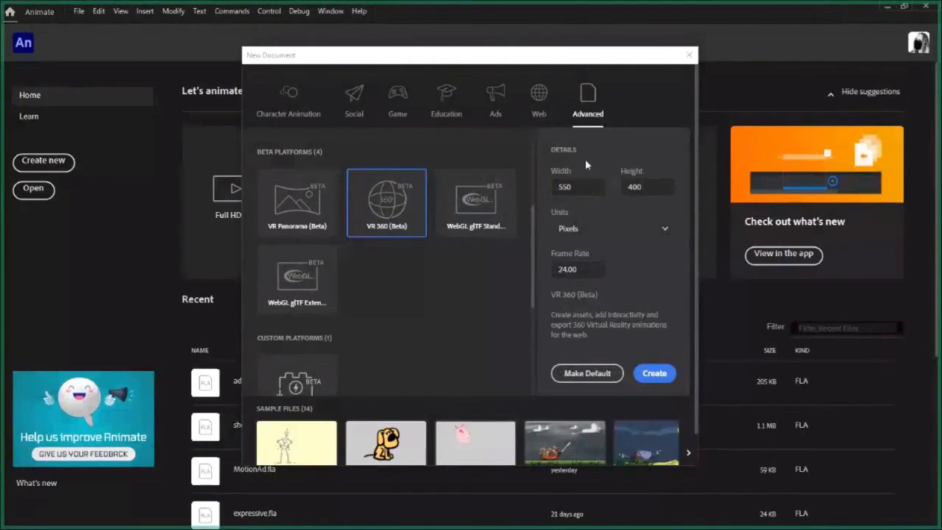
left_click(655, 373)
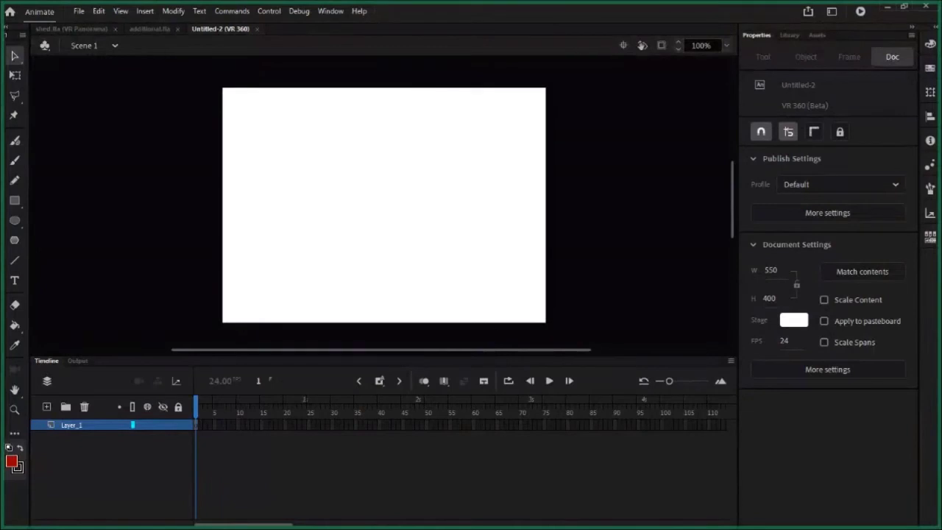
Switch to File Explorer and import AdobeStock_316786990.jpeg from the VR Assets folder onto the stage of the VR 360 document.
key("alt+Tab")
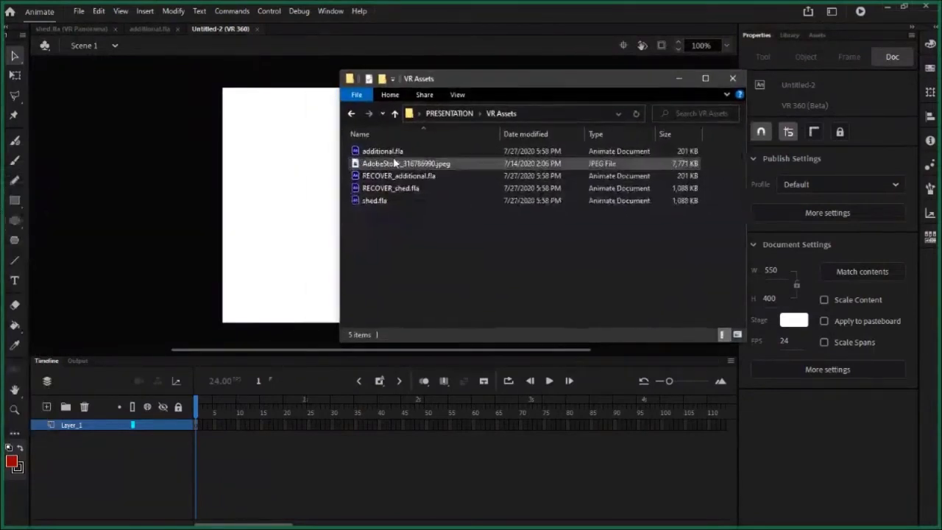
left_click(434, 163)
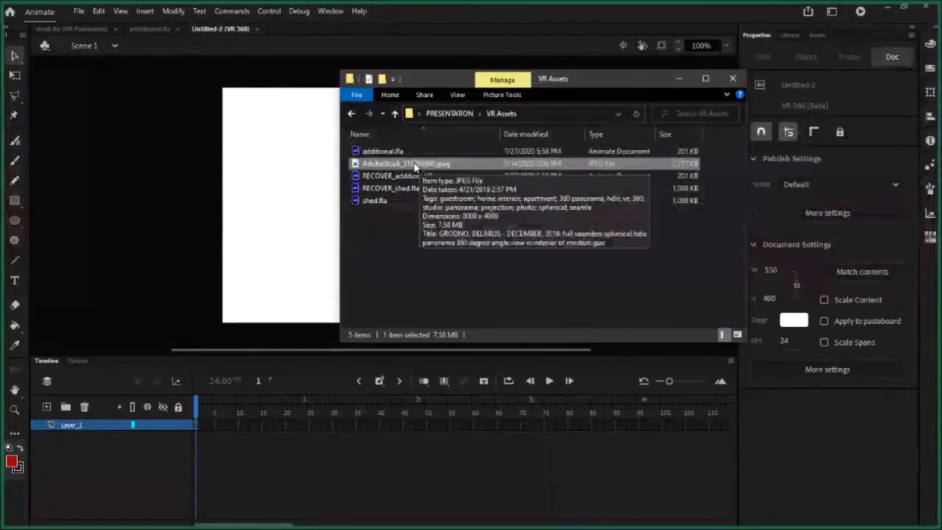
left_click_drag(416, 168, 273, 235)
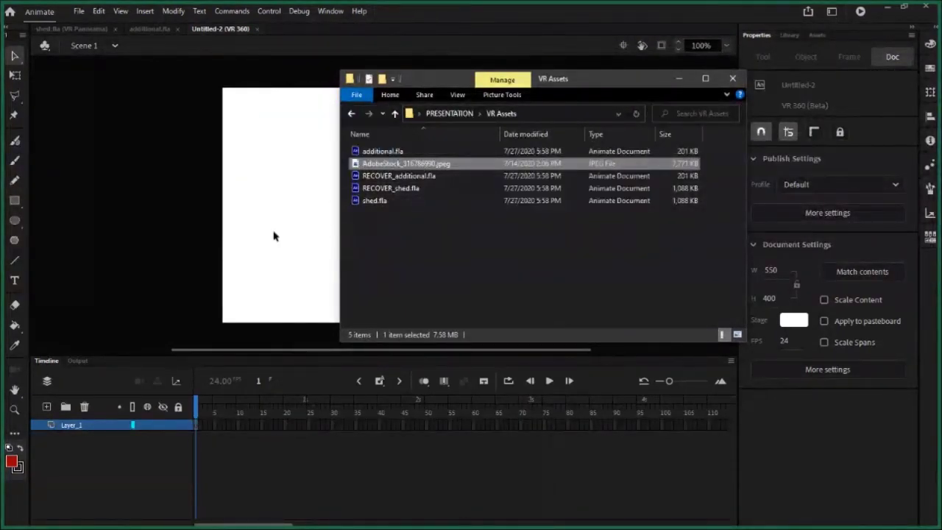
left_click(137, 316)
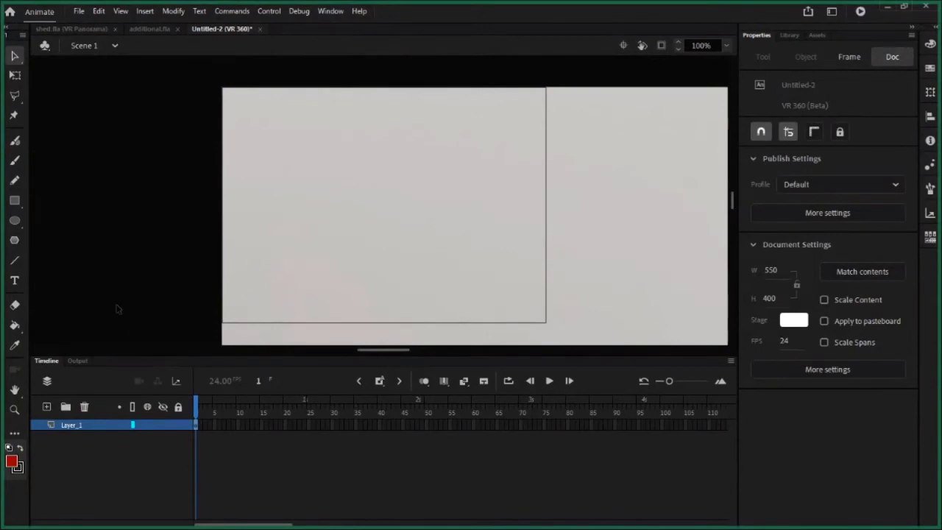
Match the stage size to the imported panorama at 8000 x 4000 and fit the whole stage in an enlarged canvas area.
mouse_move(379, 349)
left_mouse_down()
mouse_move(625, 347)
mouse_move(332, 344)
mouse_move(381, 340)
left_mouse_up()
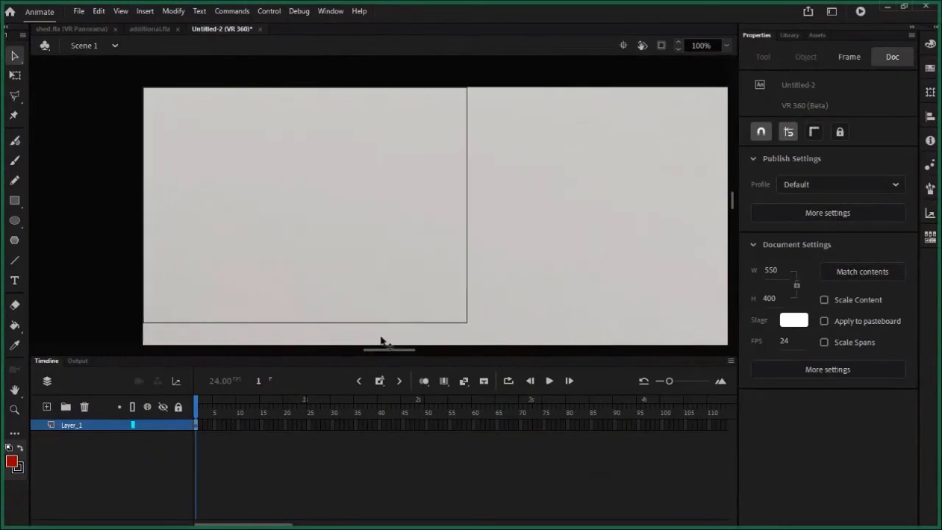
left_click(515, 153)
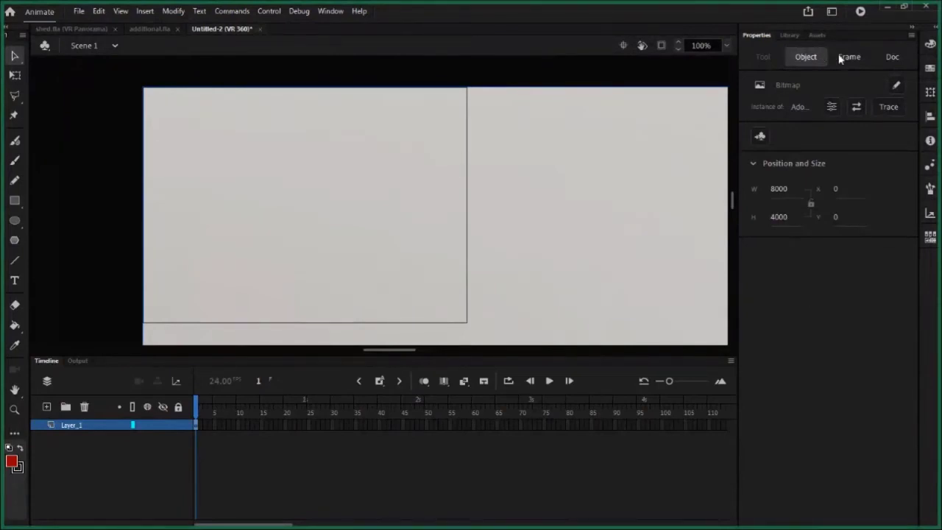
left_click(892, 58)
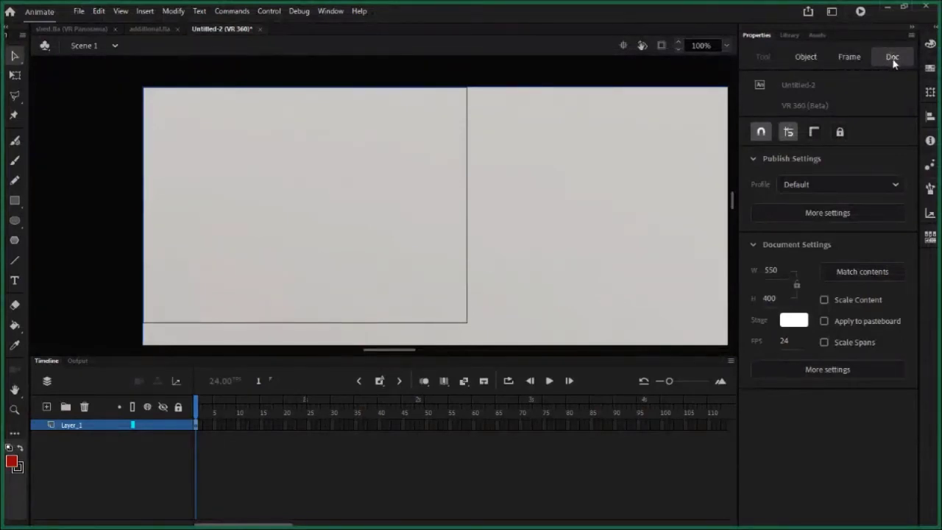
left_click(858, 273)
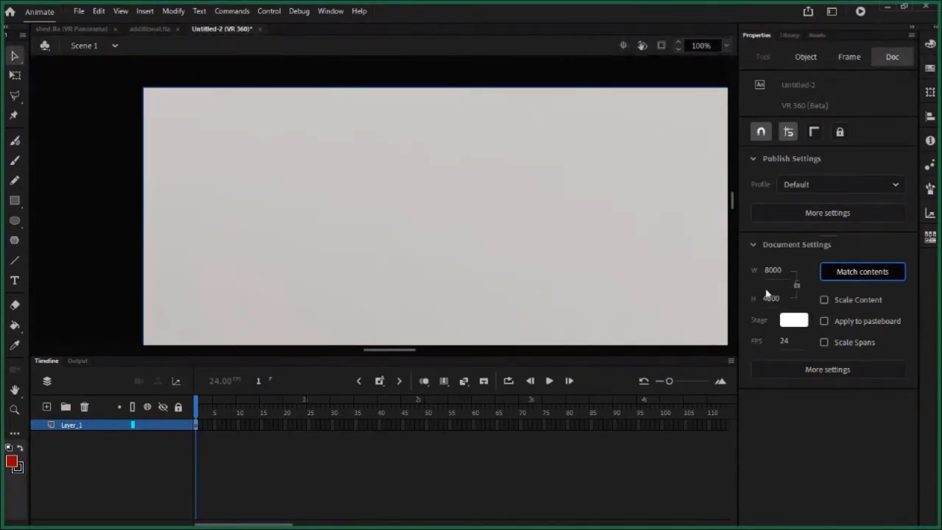
left_click(726, 46)
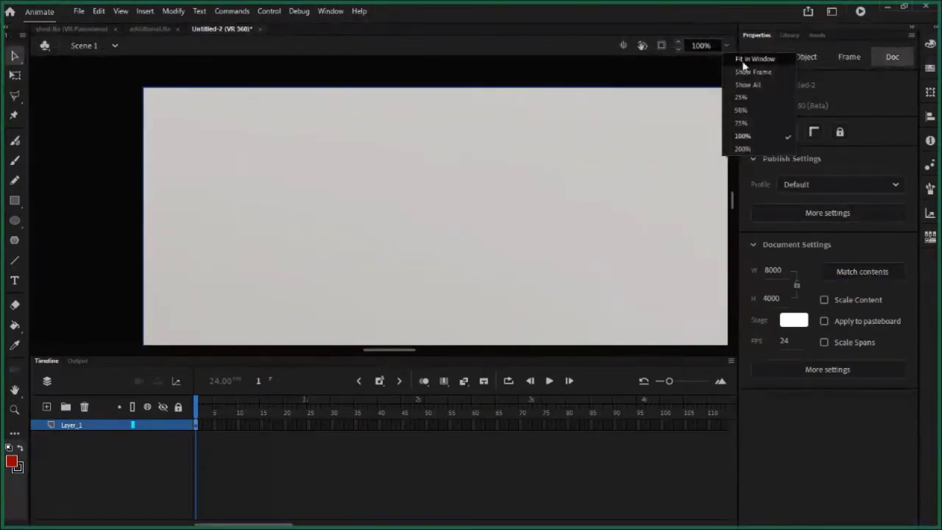
left_click(748, 60)
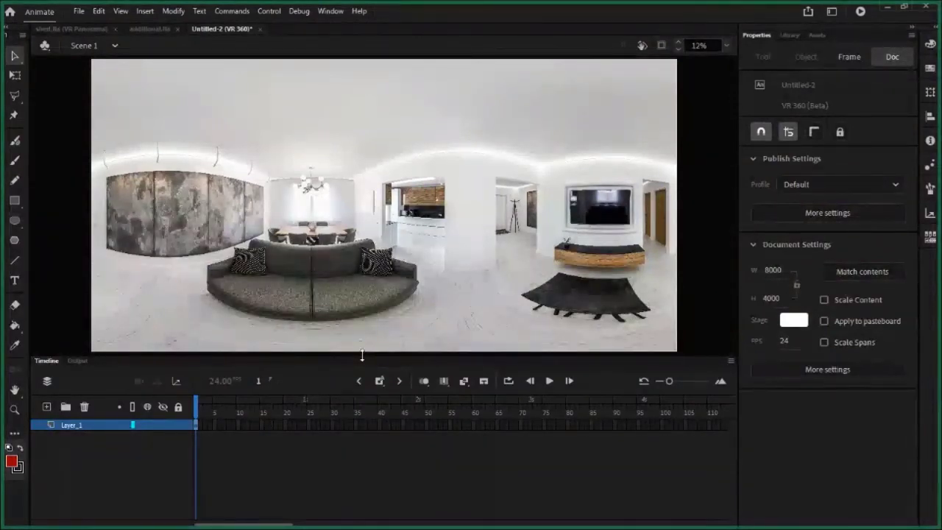
left_click_drag(362, 355, 357, 389)
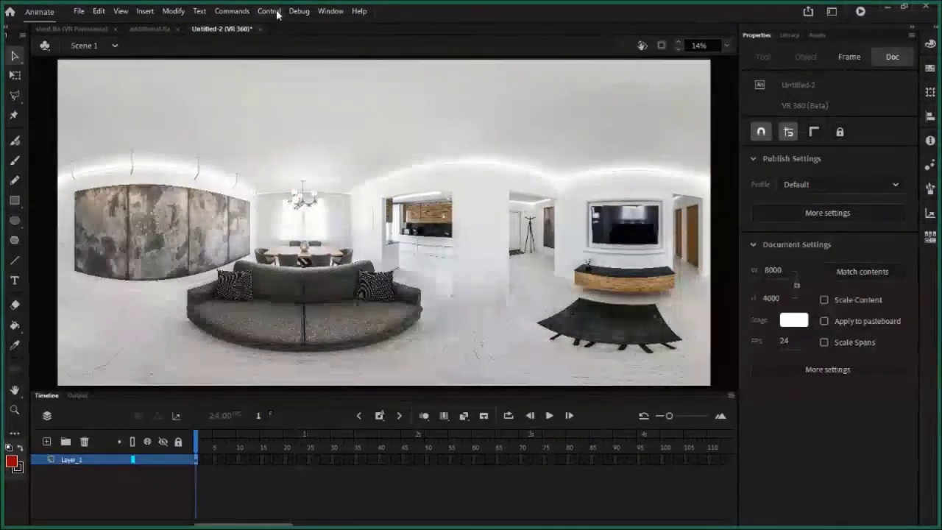
Open the VR View and look around the room panorama in it, leaving the preview collapsed.
left_click(329, 13)
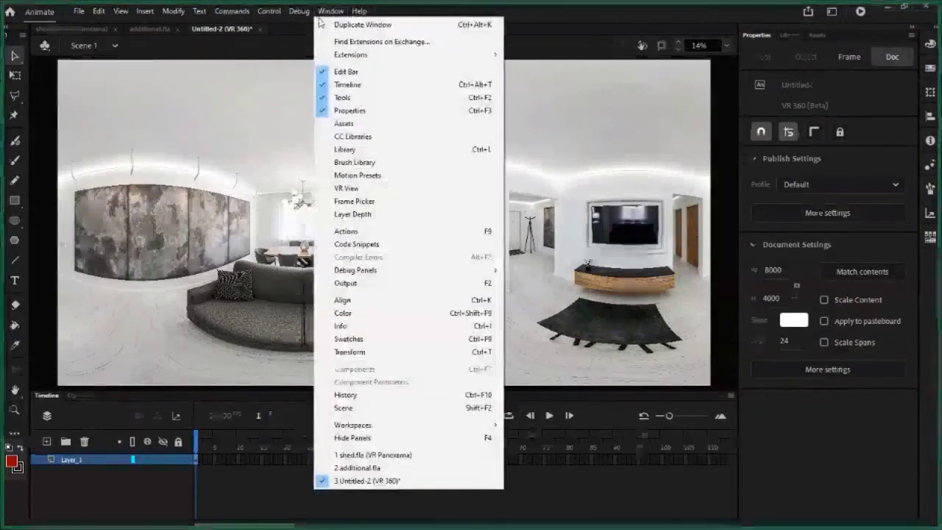
left_click(359, 190)
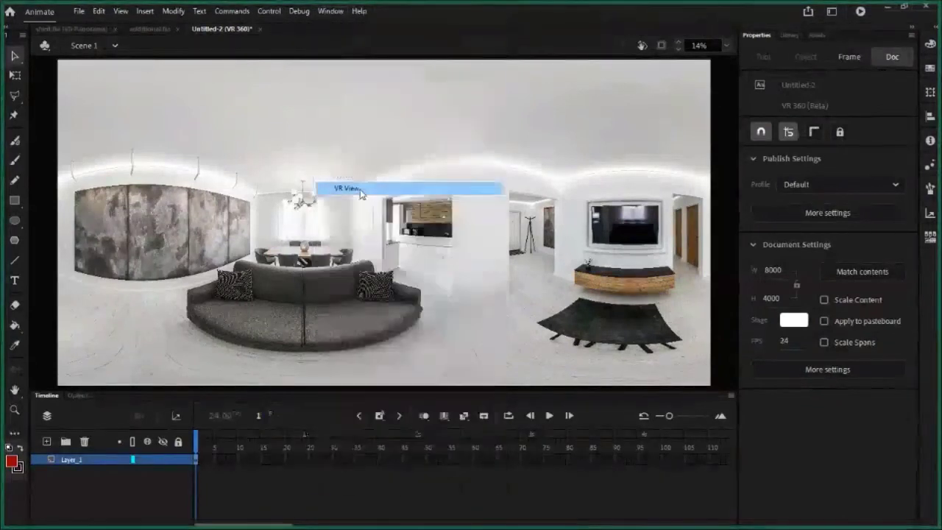
left_click_drag(390, 161, 207, 85)
left_click(293, 245)
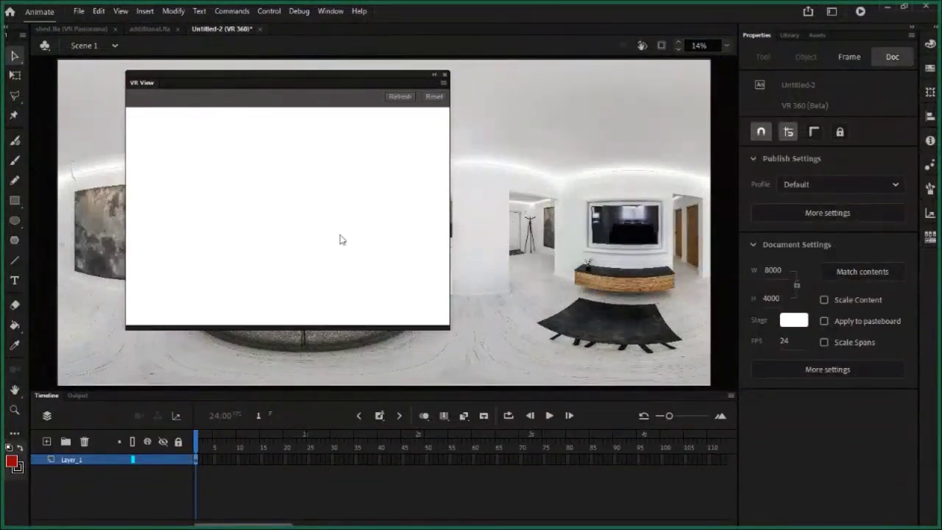
left_click_drag(340, 239, 419, 136)
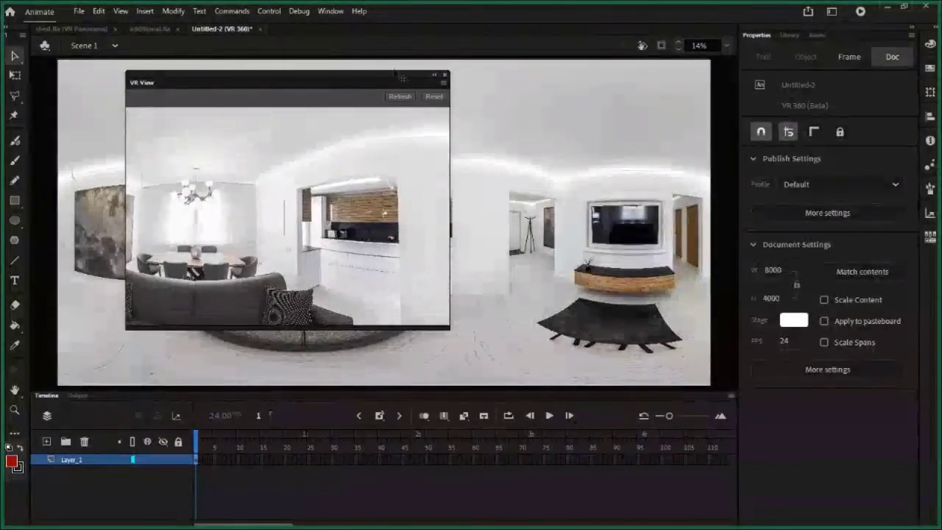
left_click(434, 75)
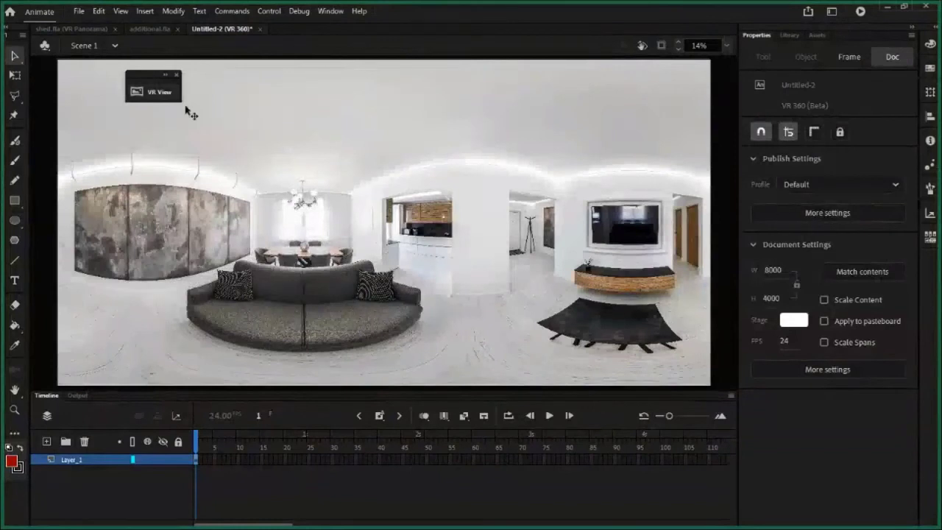
Rename the panorama's layer as Background and make it a locked layer with texture wrapping for the 360 view.
left_click(83, 461)
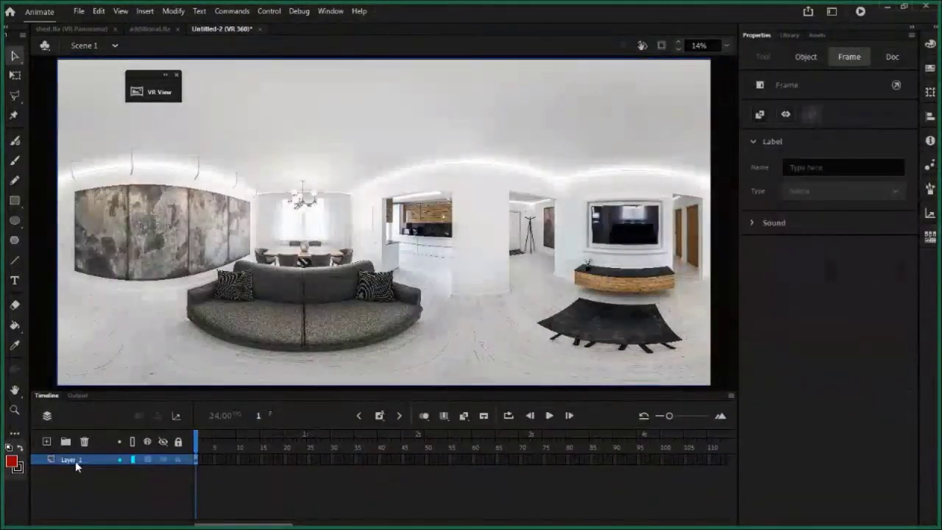
double_click(75, 460)
type("Background")
left_click(117, 479)
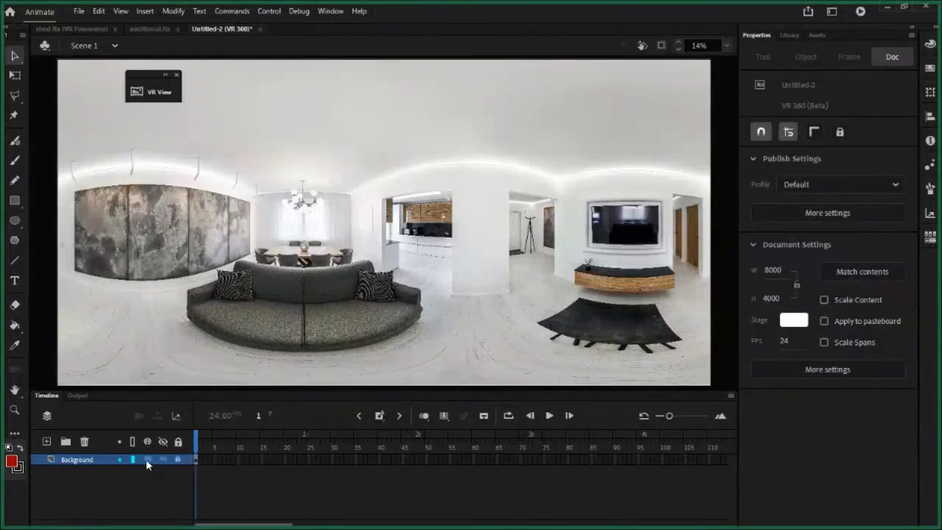
left_click(146, 459)
Preview the texture-wrapped Background layer in an enlarged VR View, rotating around the room, and collapse the preview again.
left_click(165, 79)
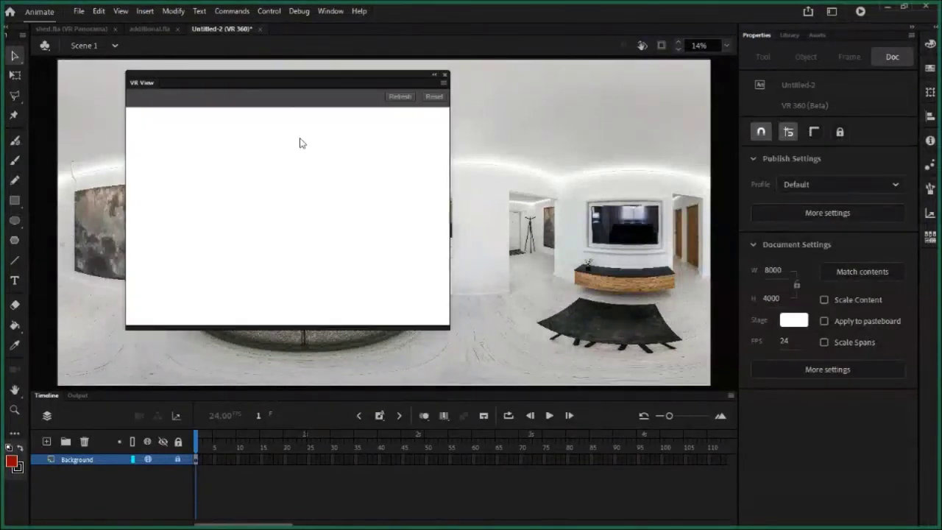
left_click_drag(361, 76, 407, 76)
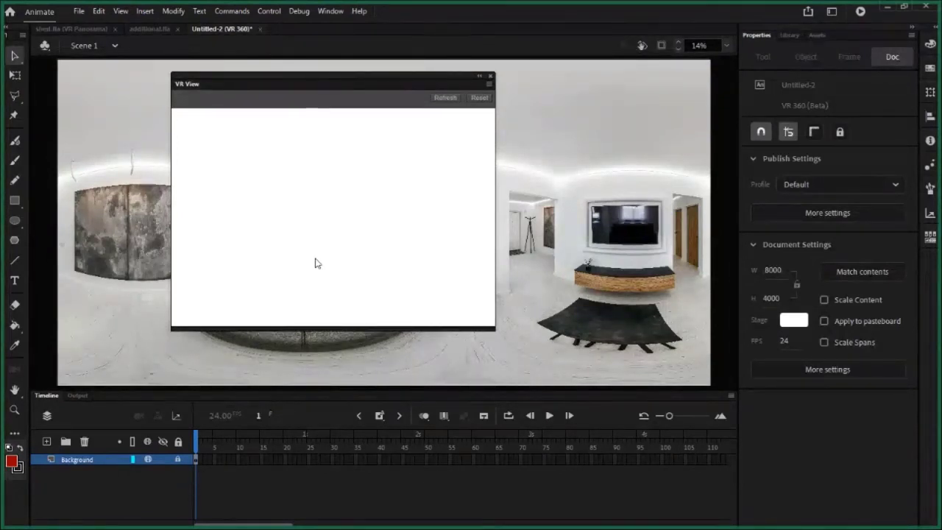
left_click_drag(323, 259, 662, 429)
left_click_drag(528, 376, 494, 101)
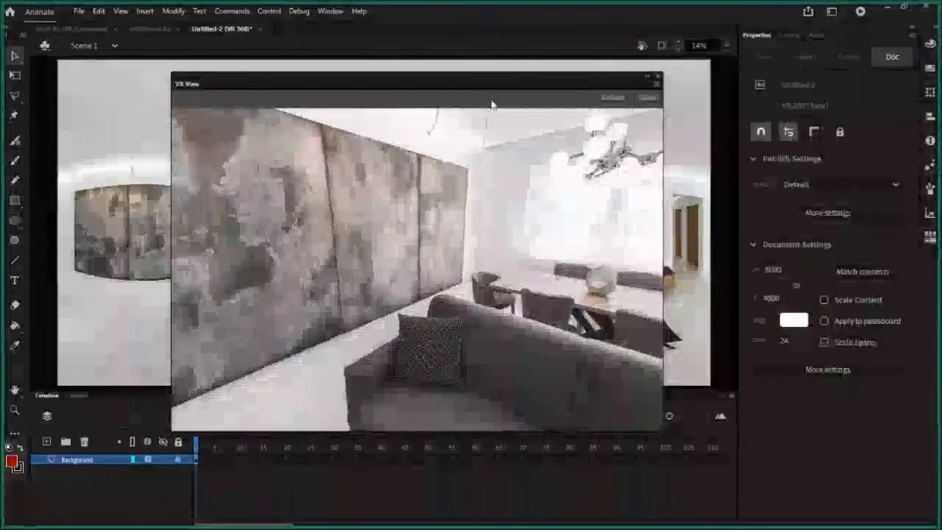
left_click(648, 77)
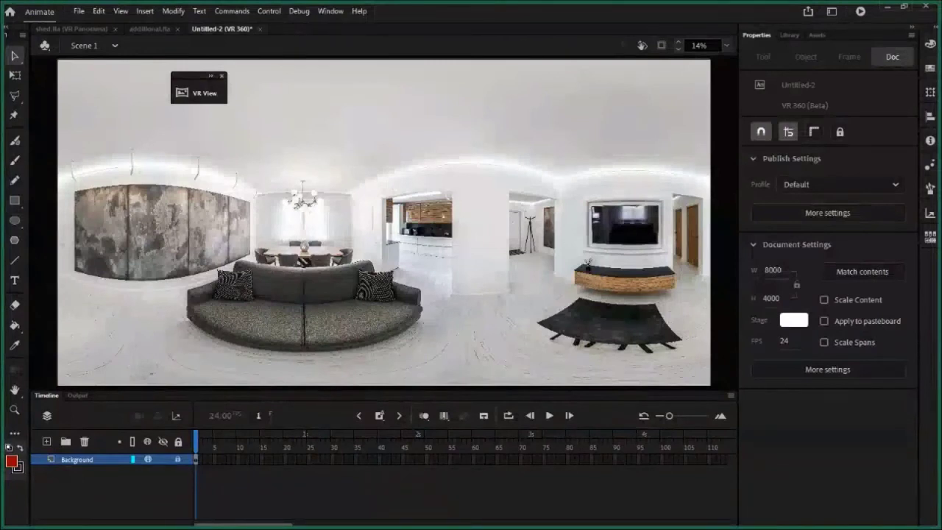
Switch to File Explorer to locate additional.fla in the VR Assets folder, and return to the VR 360 document in Animate.
key("alt+Tab")
left_click(433, 236)
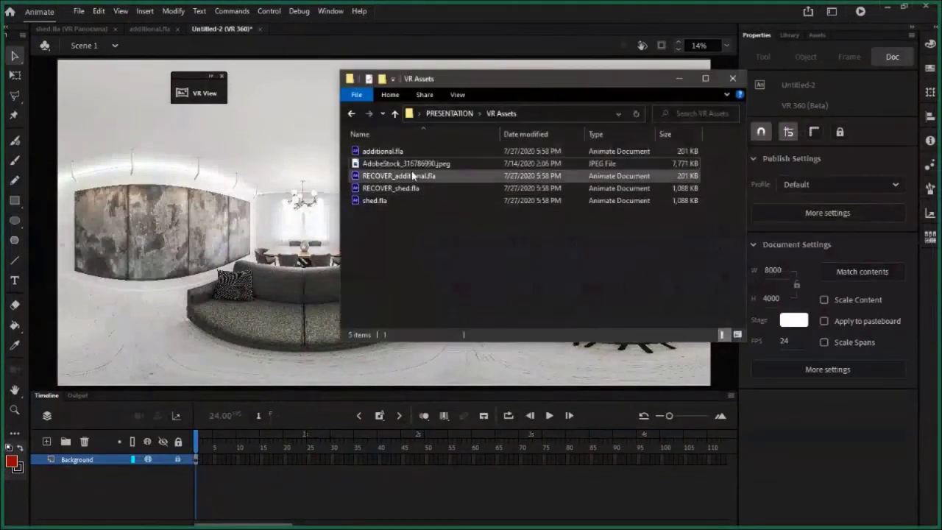
left_click(373, 152)
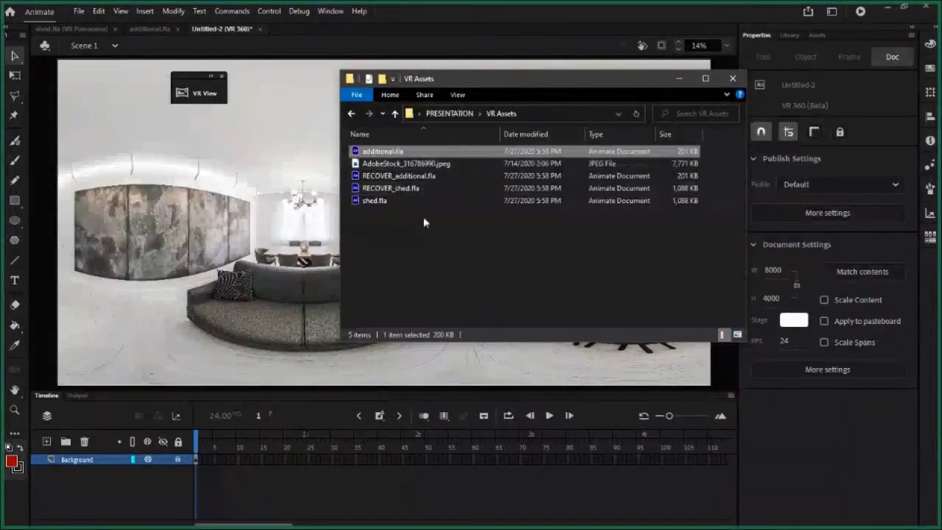
left_click(676, 12)
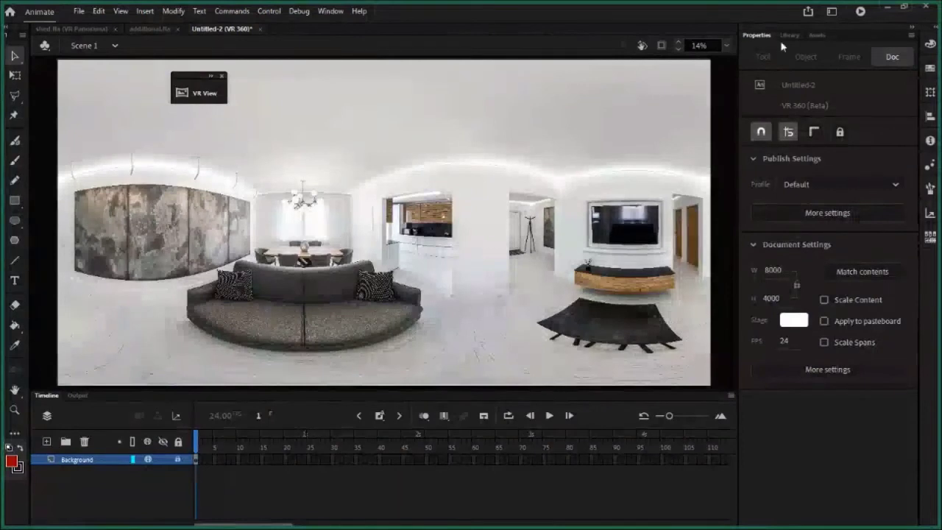
Add a new layer above Background and show the library contents of additional.fla.
left_click(46, 442)
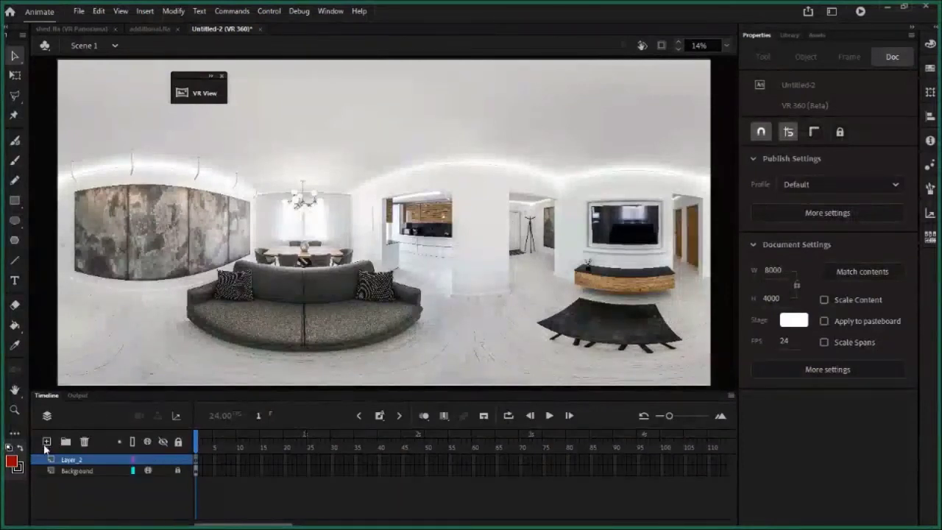
left_click(789, 35)
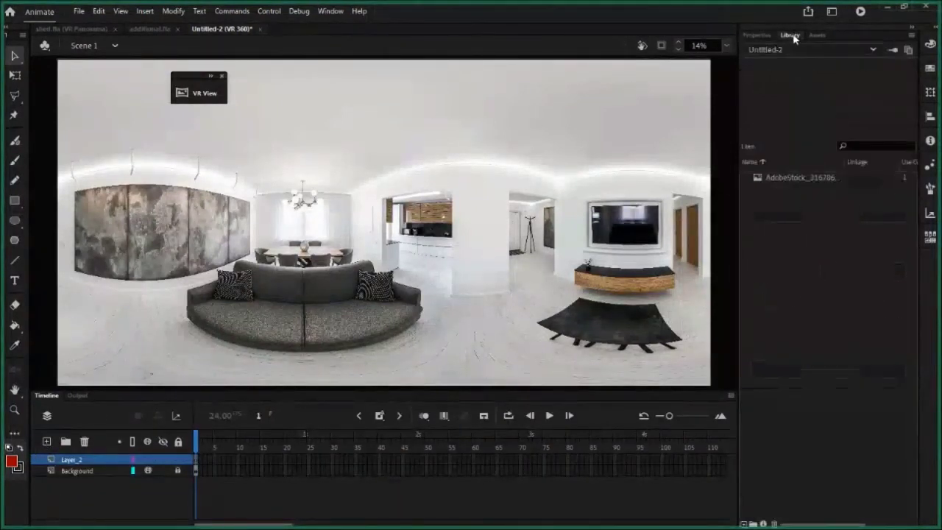
left_click(773, 181)
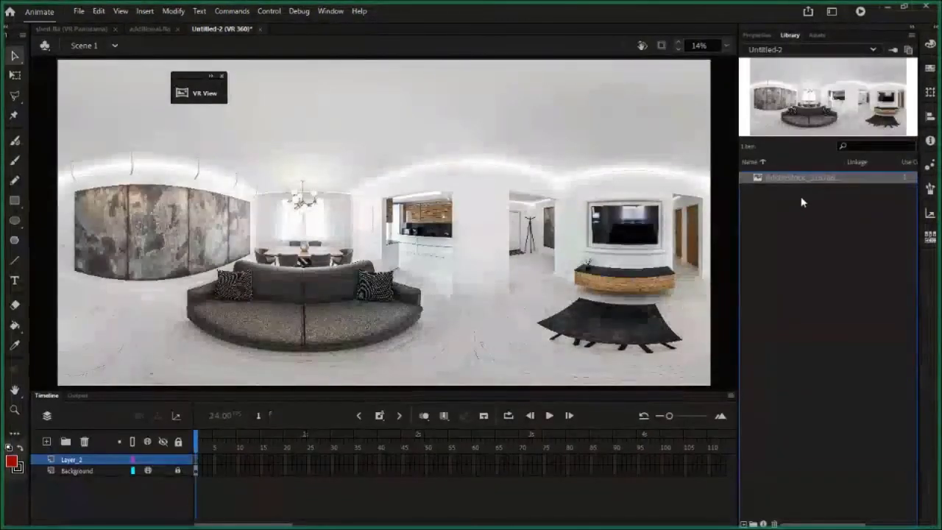
left_click(787, 49)
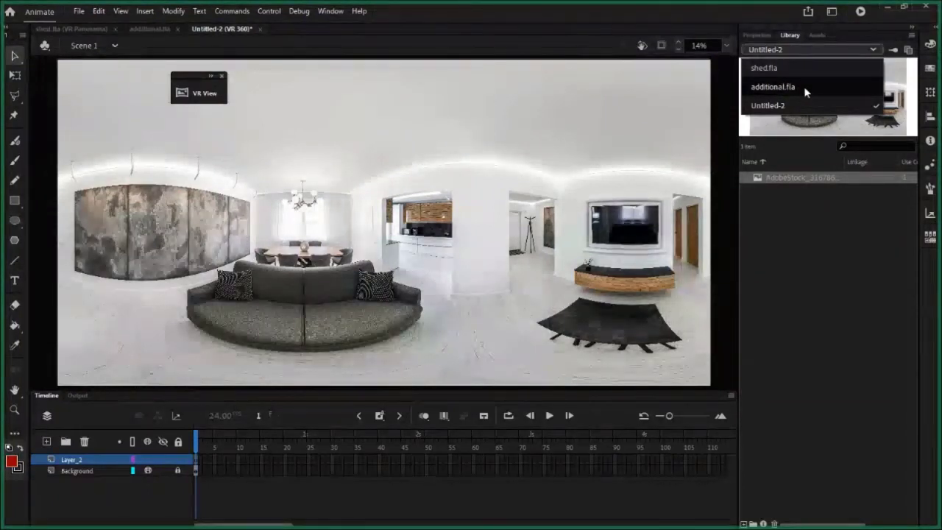
left_click(799, 88)
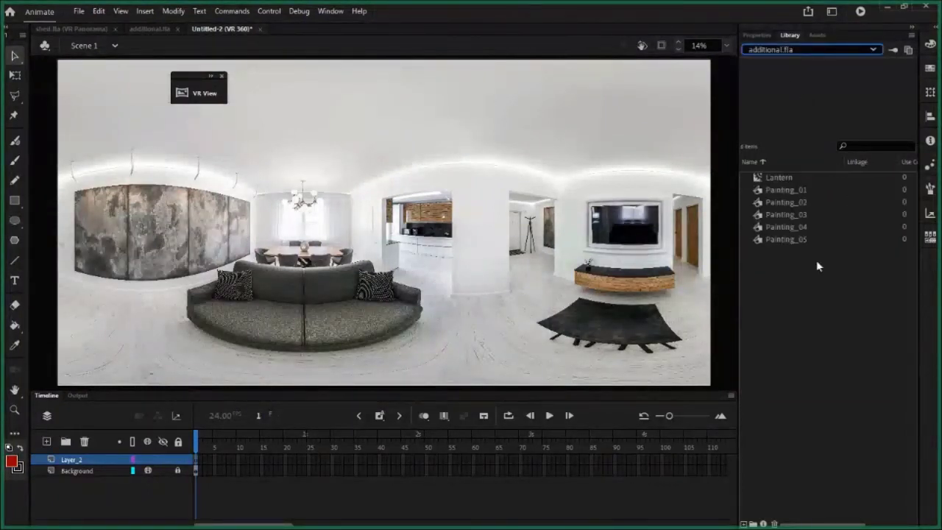
Browse the painting symbols and place Painting_02 on the white wall between the kitchen and the hallway.
left_click(778, 239)
left_click(781, 229)
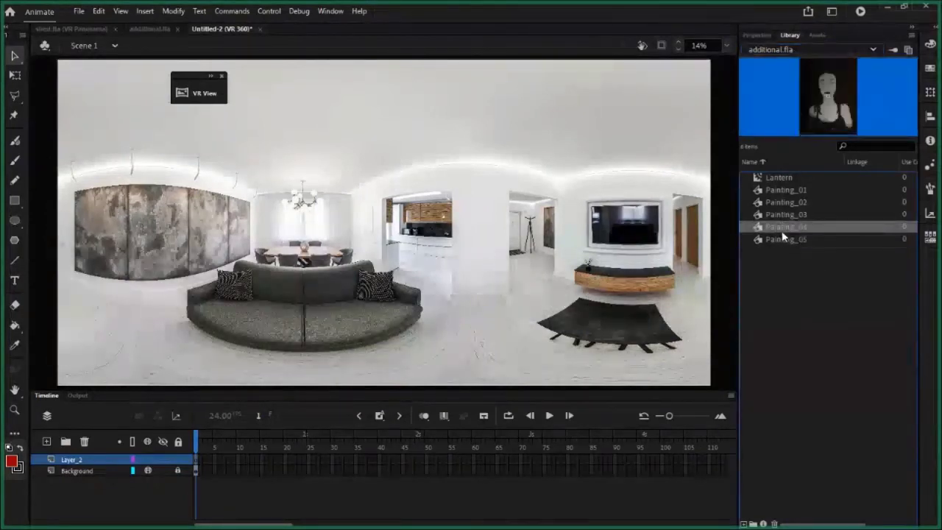
key("Up")
key("Up")
key("Up")
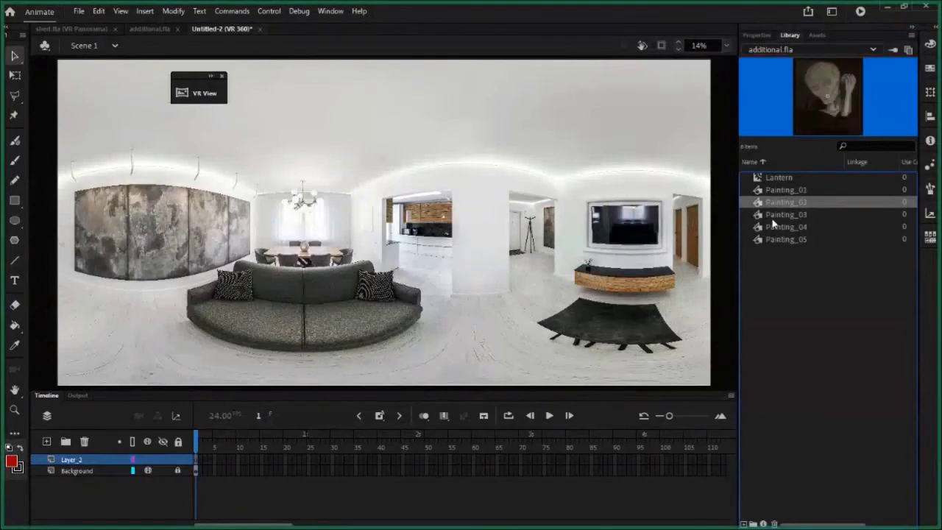
key("Down")
mouse_move(403, 265)
left_mouse_down()
mouse_move(486, 239)
mouse_move(483, 226)
left_mouse_up()
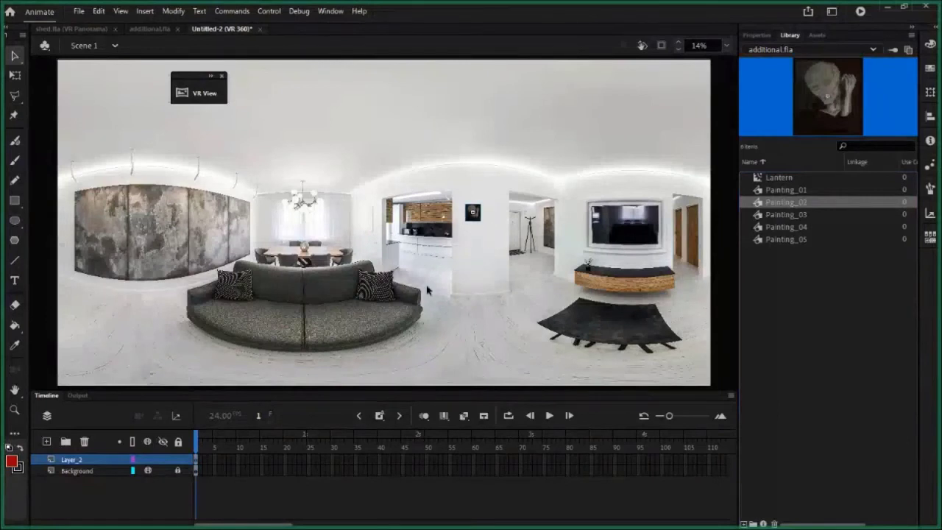
Place the Painting_03 symbol on the stone-textured wall panels behind the sofa.
left_click(772, 192)
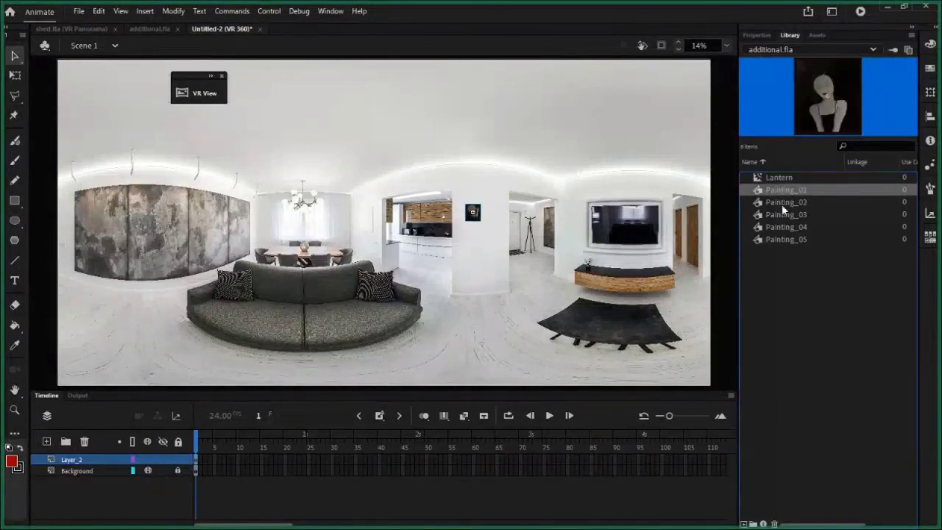
left_click(770, 215)
mouse_move(770, 215)
left_mouse_down()
mouse_move(207, 243)
mouse_move(486, 281)
mouse_move(498, 251)
mouse_move(487, 261)
mouse_move(317, 228)
mouse_move(150, 230)
left_mouse_up()
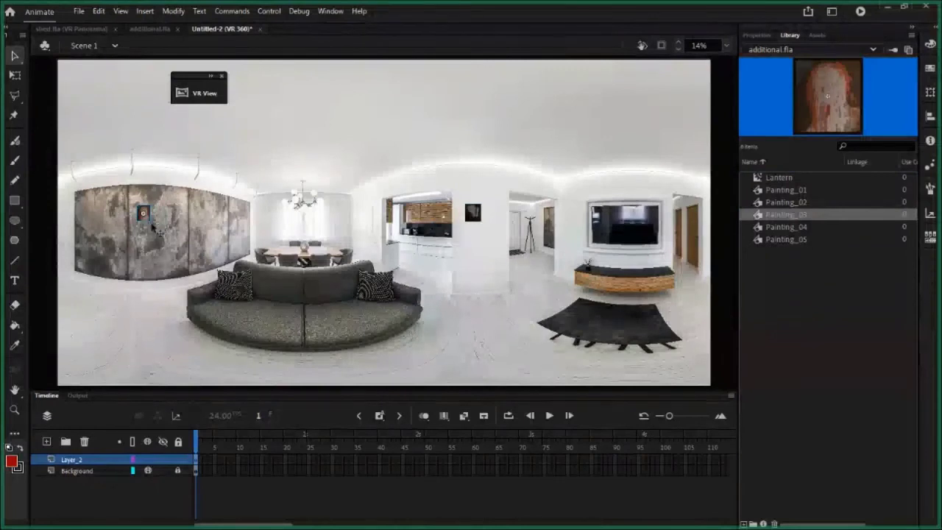
Enlarge both placed paintings with the Free Transform tool, keeping each on its wall, and deselect them.
left_click(14, 75)
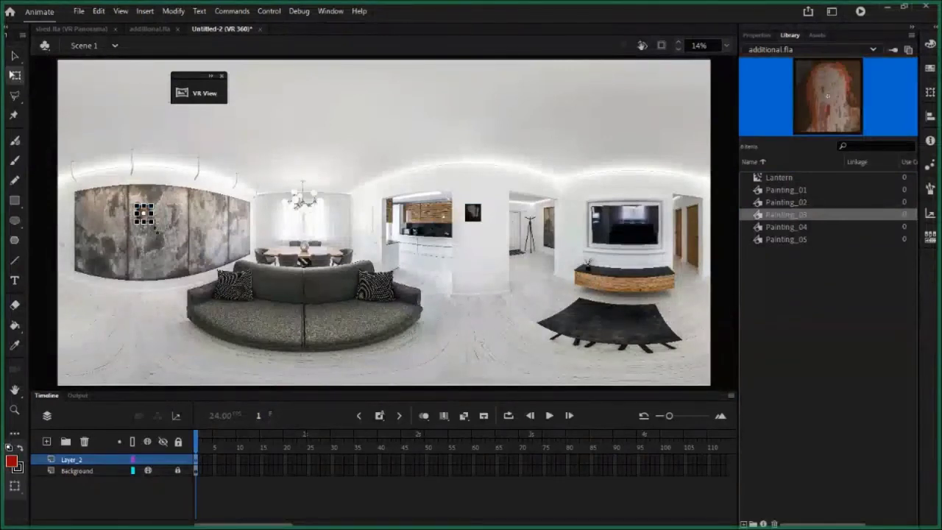
mouse_move(153, 222)
left_mouse_down()
mouse_move(159, 240)
mouse_move(156, 223)
left_mouse_up()
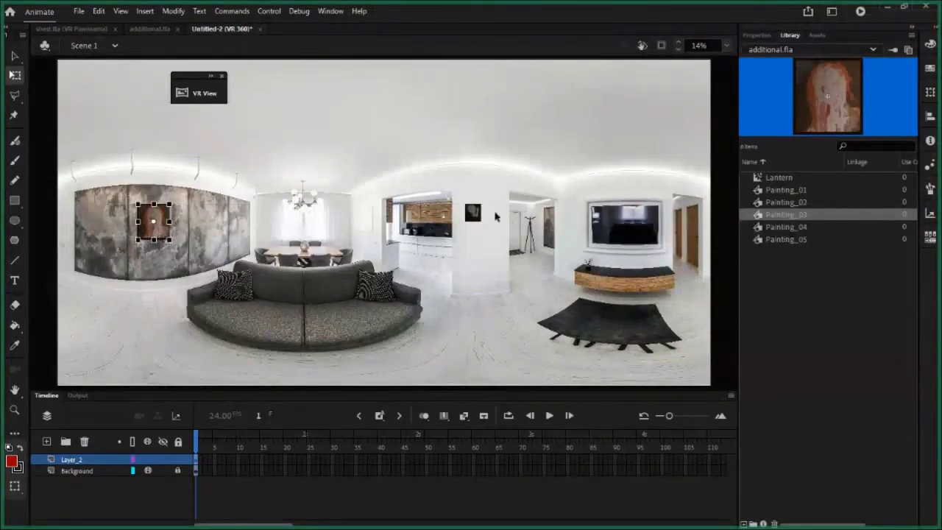
mouse_move(481, 218)
left_mouse_down()
mouse_move(473, 217)
mouse_move(479, 221)
left_mouse_up()
left_click(473, 303)
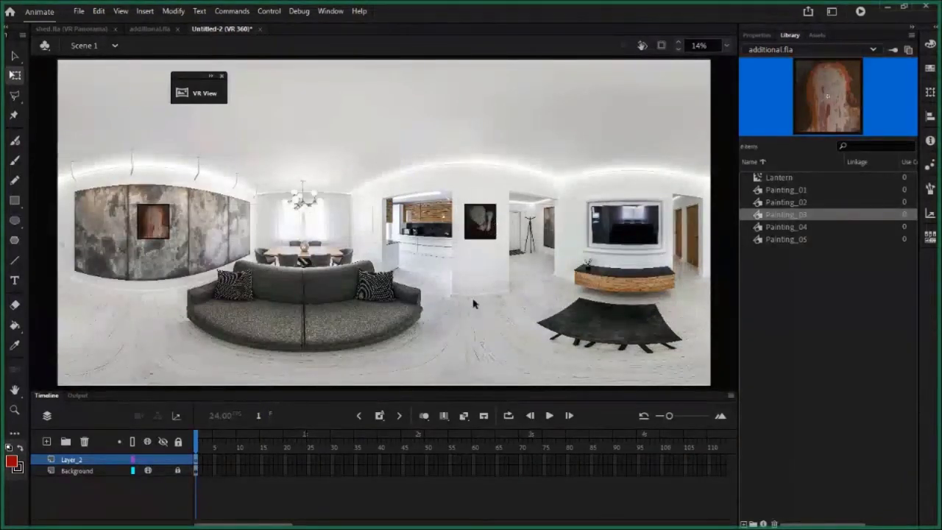
Turn on texture wrapping for Layer_2, preview both paintings in a refreshed VR View while looking around the room, and collapse the preview.
left_click(148, 460)
left_click(210, 91)
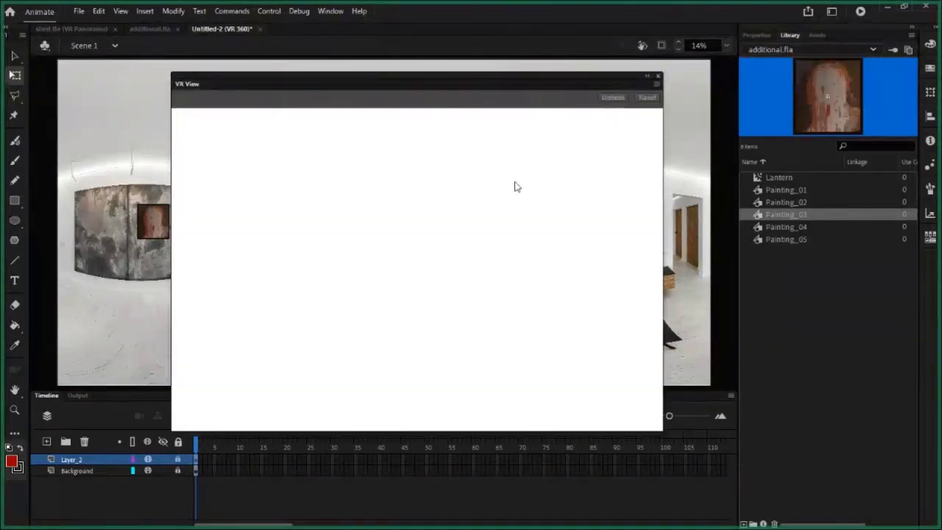
left_click(612, 97)
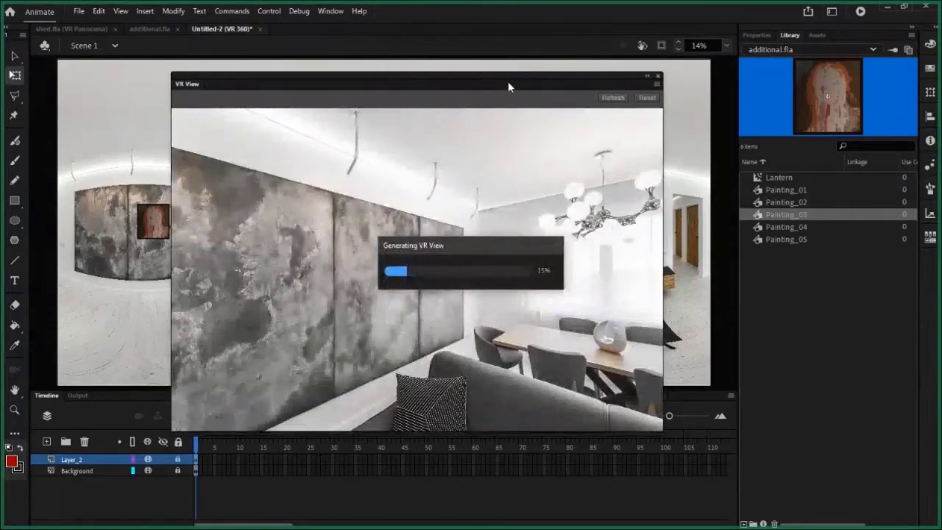
left_click(612, 98)
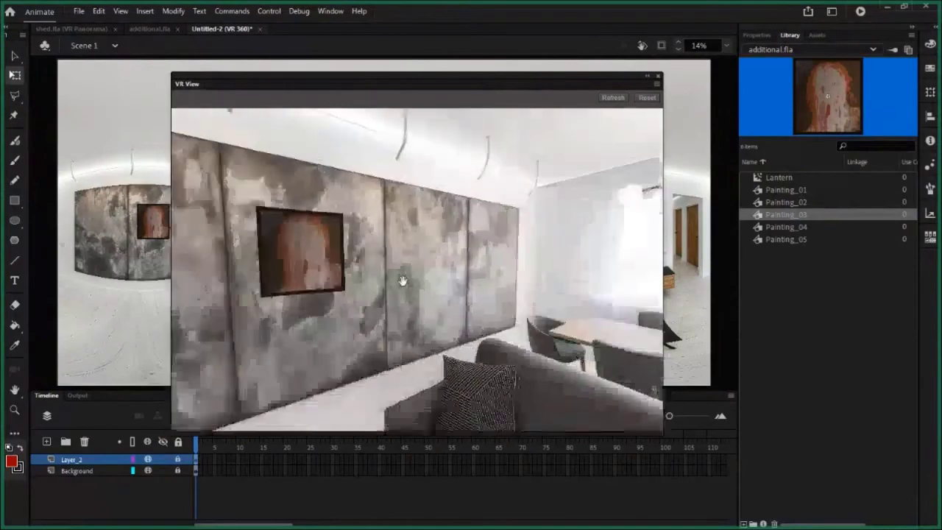
mouse_move(401, 280)
left_mouse_down()
mouse_move(481, 262)
mouse_move(550, 273)
mouse_move(490, 263)
mouse_move(505, 274)
mouse_move(431, 310)
left_mouse_up()
mouse_move(380, 323)
left_mouse_down()
mouse_move(399, 292)
mouse_move(414, 308)
mouse_move(238, 328)
mouse_move(357, 335)
left_mouse_up()
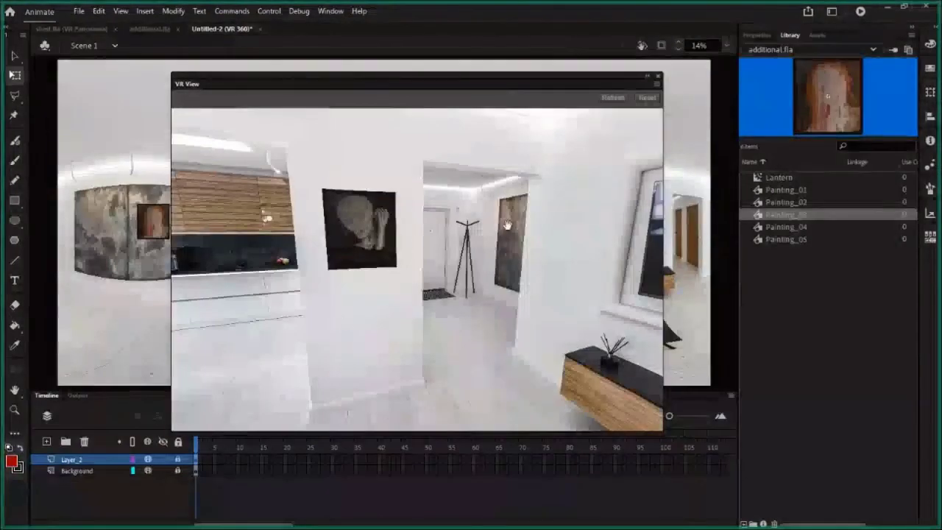
left_click(648, 77)
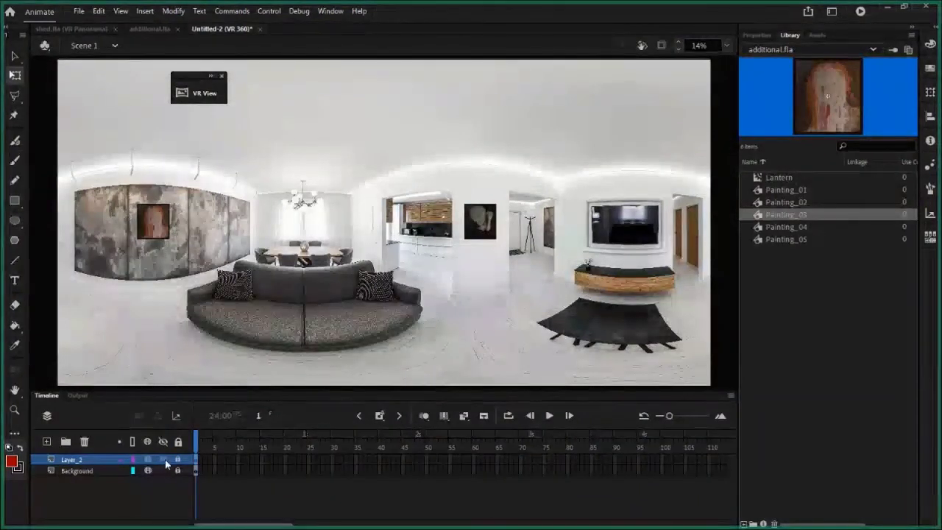
With Layer_2 unlocked and unwrapped, change the Painting_02 instance's behavior to Movie Clip and give it the instance name painting.
left_click(494, 226)
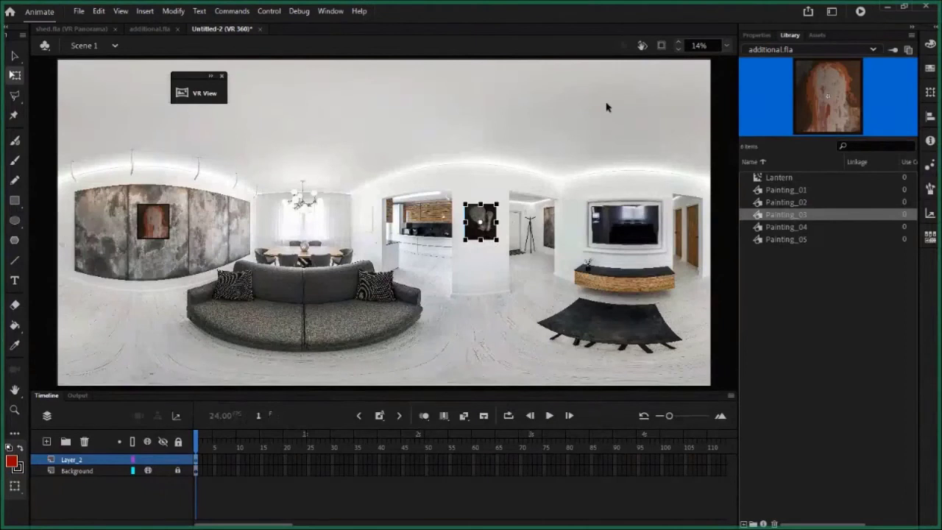
left_click(755, 34)
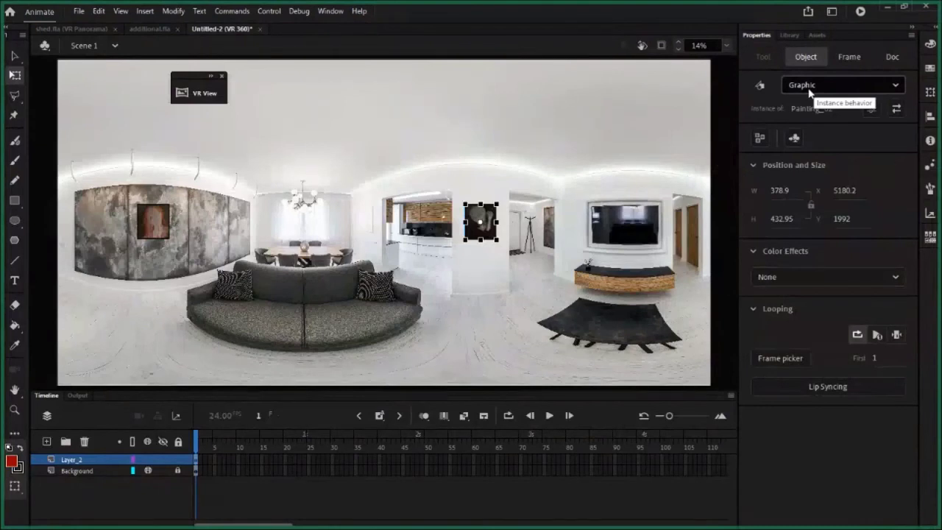
left_click(859, 88)
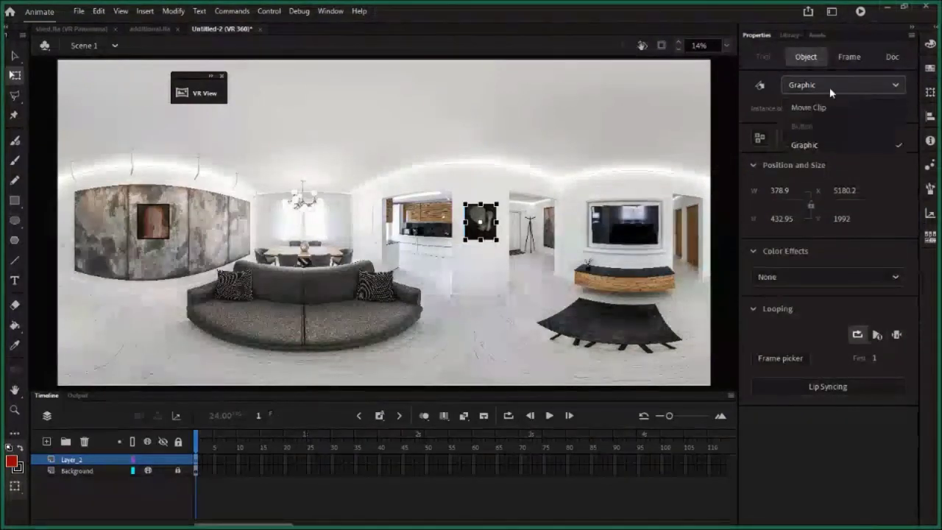
left_click(829, 109)
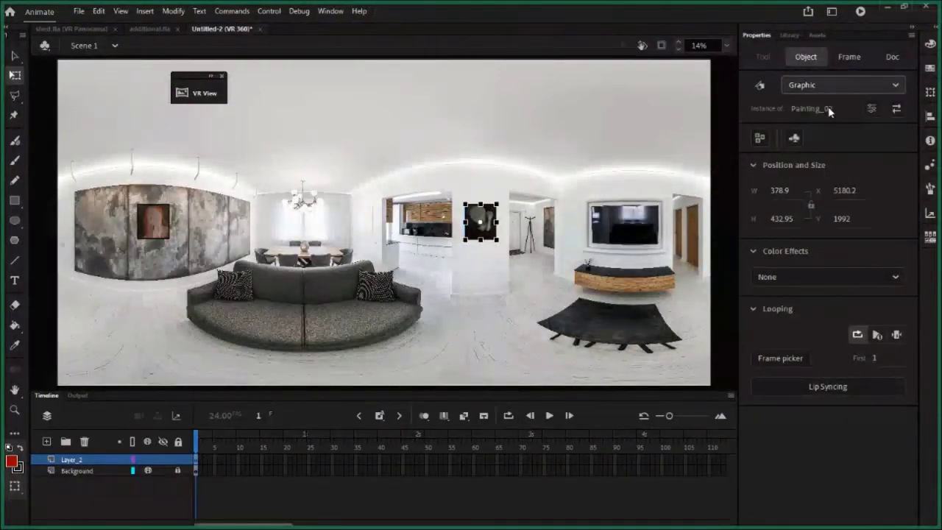
left_click(845, 109)
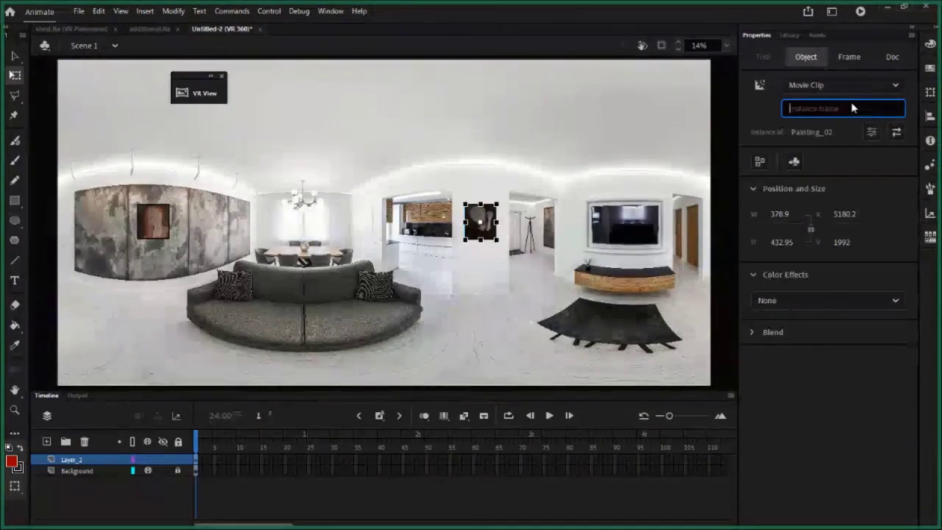
type("painting")
key("Return")
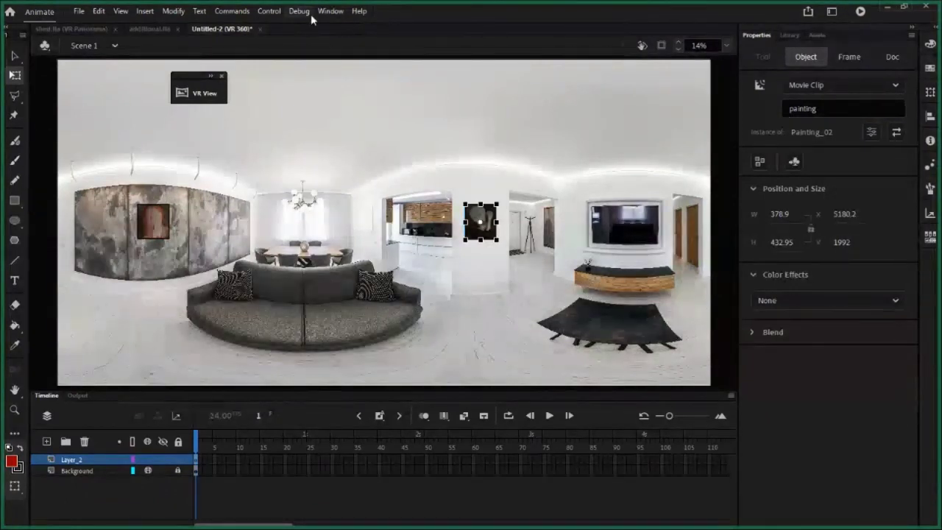
Open the Actions editor for Layer_2's first frame with a wider script area, and start adding an action using the wizard.
left_click(330, 11)
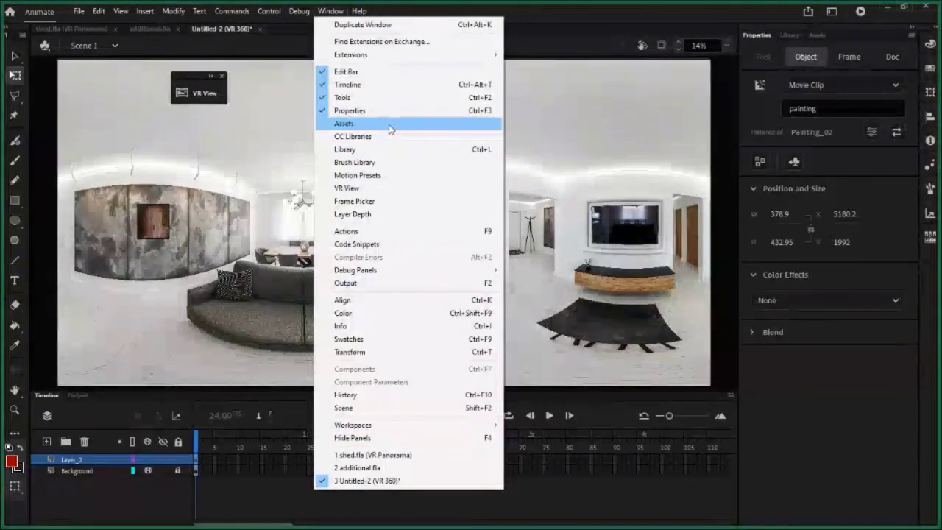
left_click(374, 233)
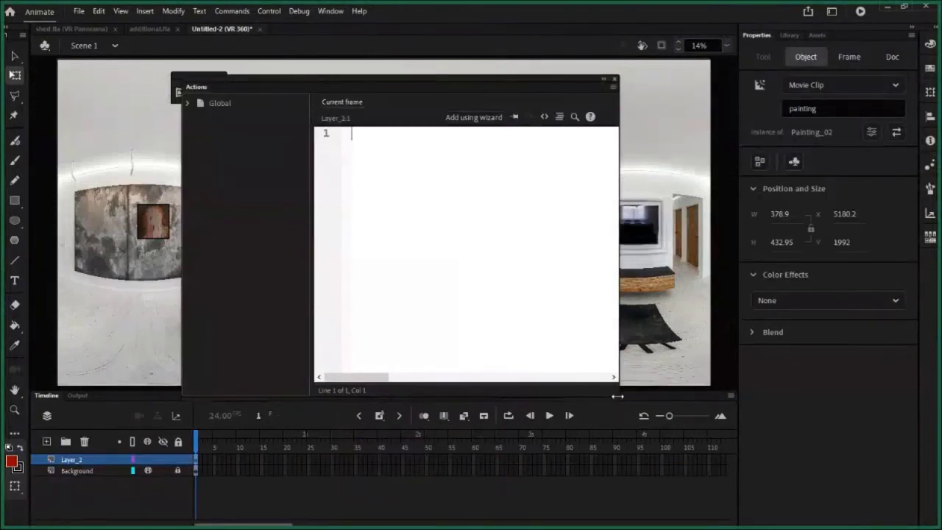
left_click_drag(617, 395, 684, 404)
left_click_drag(448, 77, 406, 58)
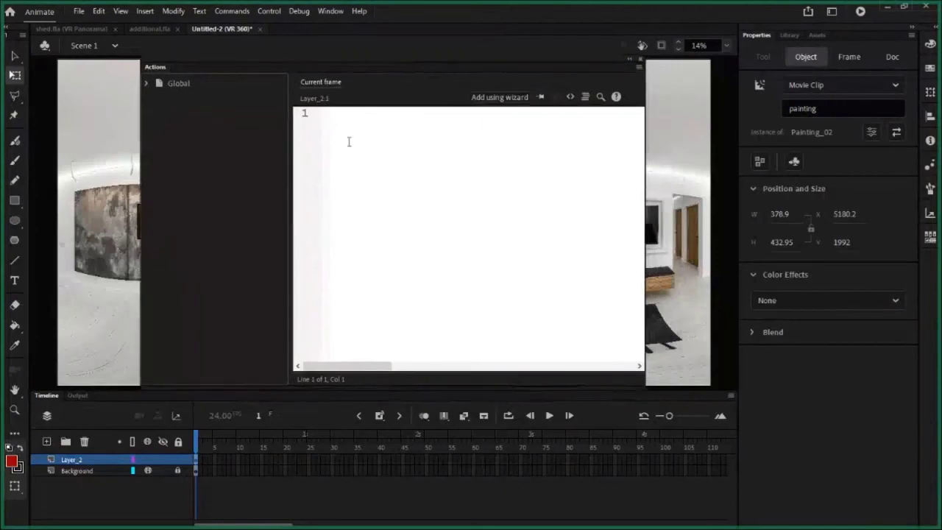
left_click_drag(289, 187, 239, 188)
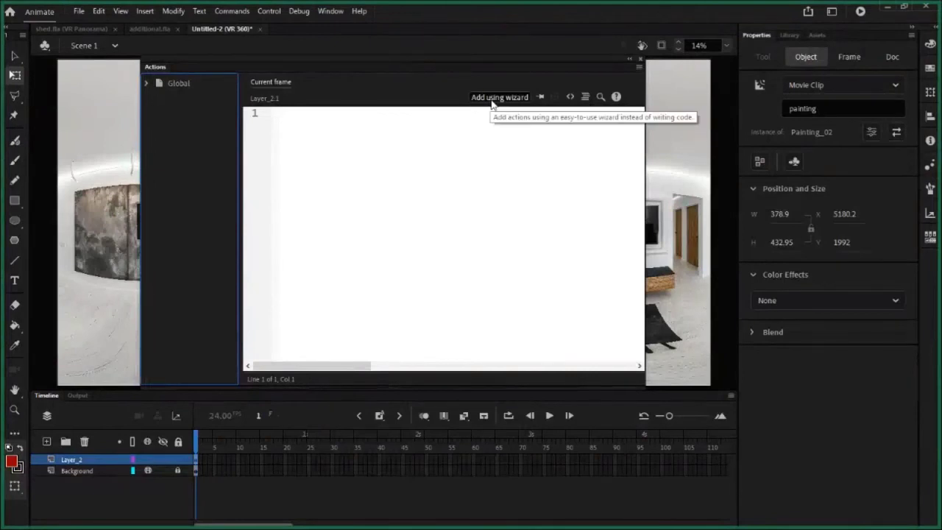
left_click(492, 98)
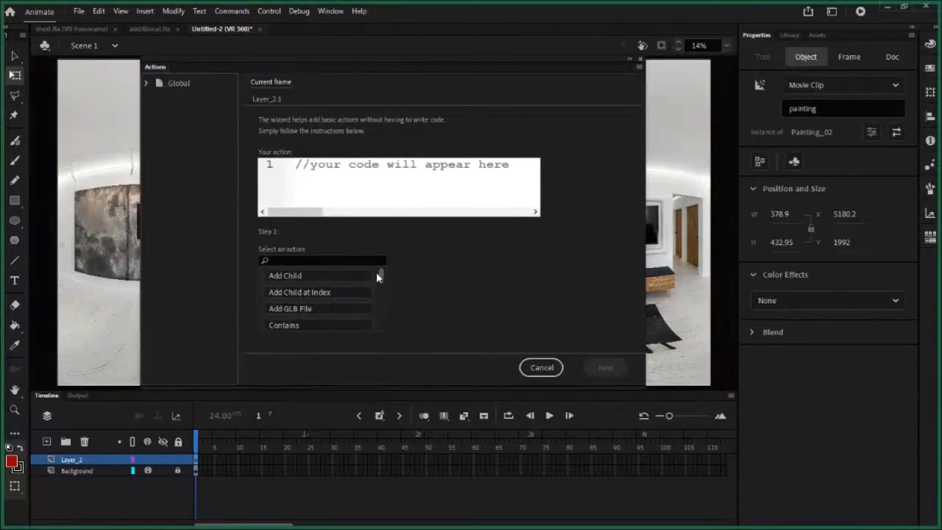
Find the Play action in the wizard by searching for "play", apply it to the painting object, and proceed to the trigger selection.
left_click_drag(379, 270, 379, 300)
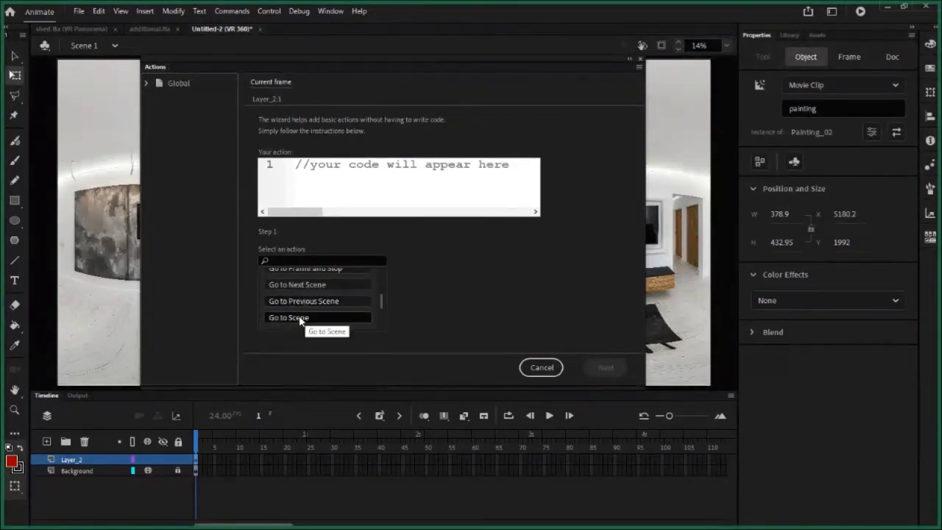
scroll(379, 303, "down", 1)
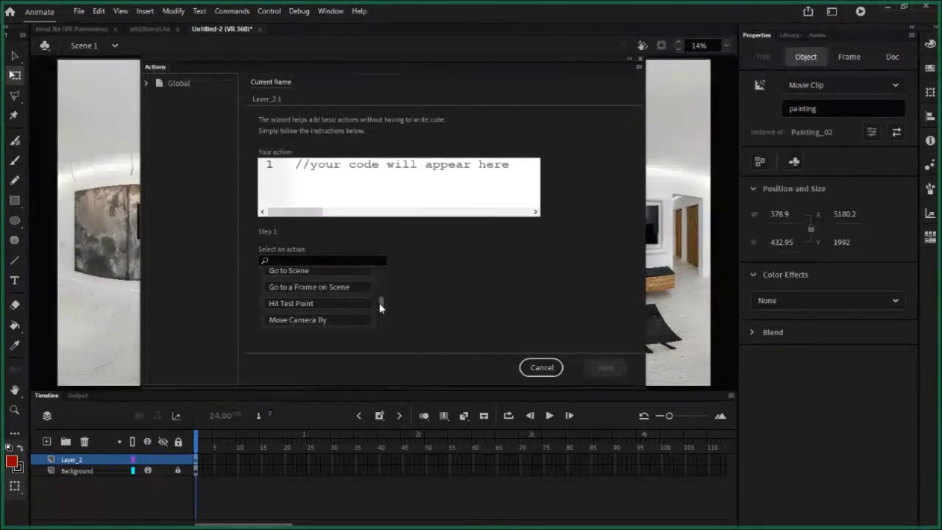
scroll(379, 303, "down", 1)
scroll(379, 304, "down", 3)
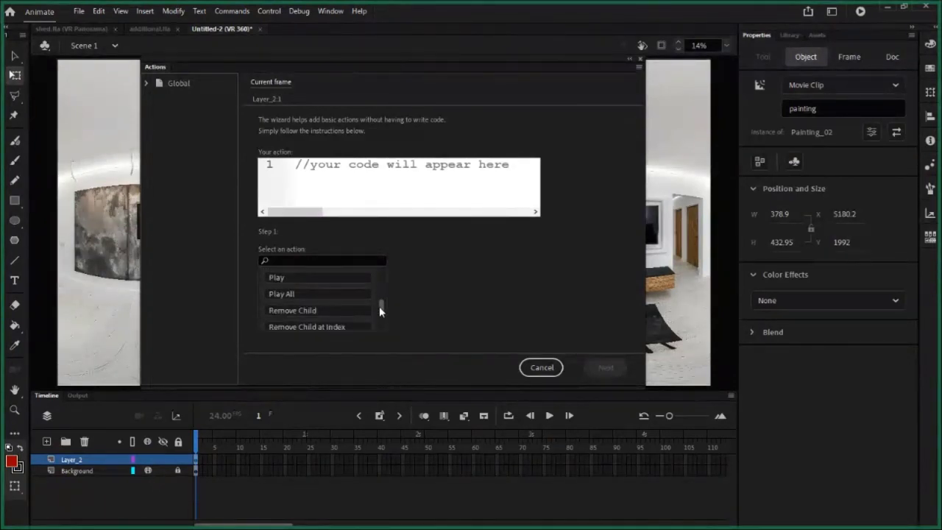
scroll(381, 318, "down", 4)
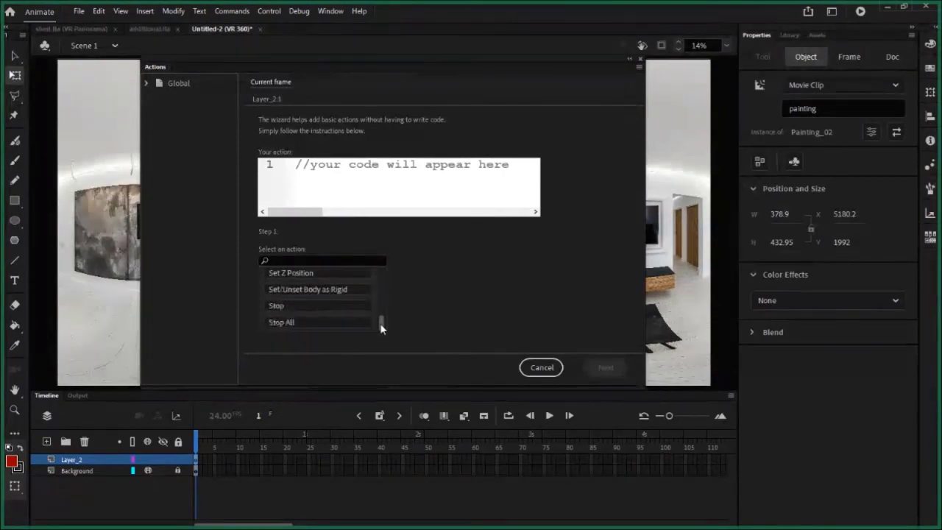
scroll(380, 318, "up", 4)
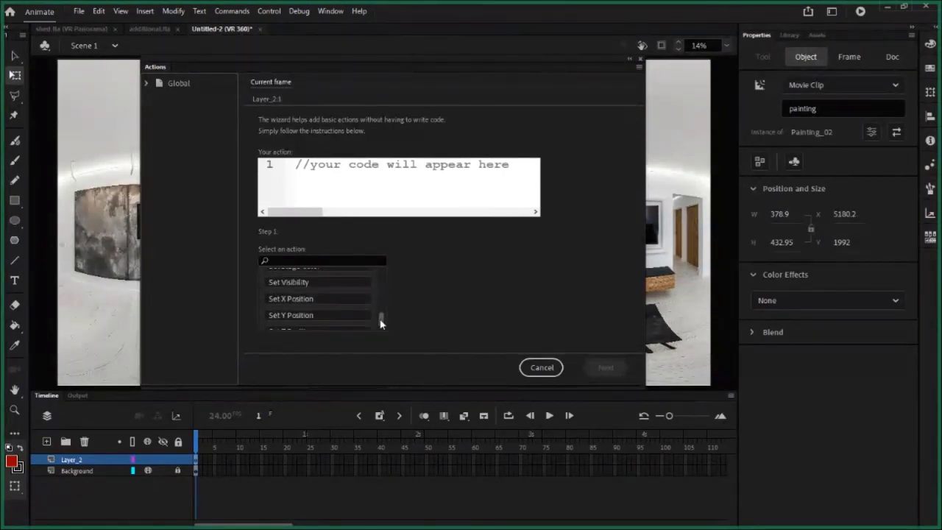
left_click(296, 259)
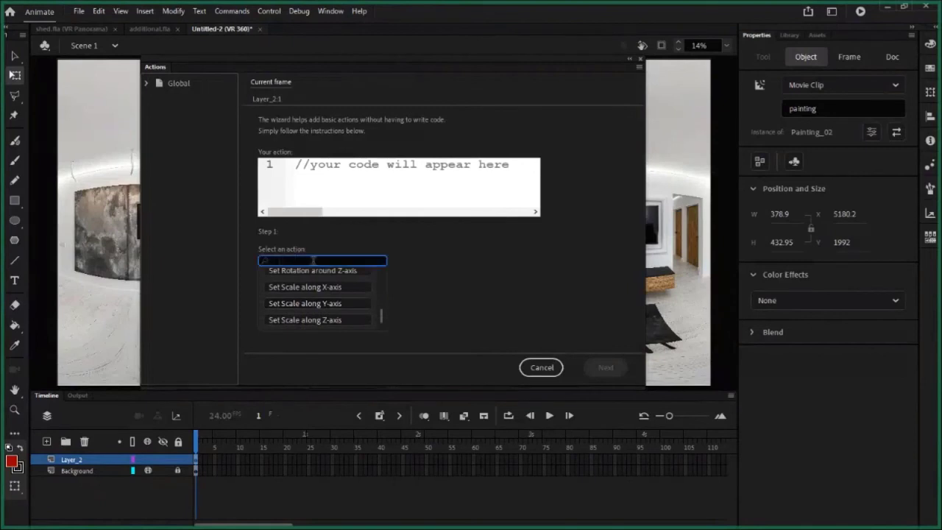
type("play")
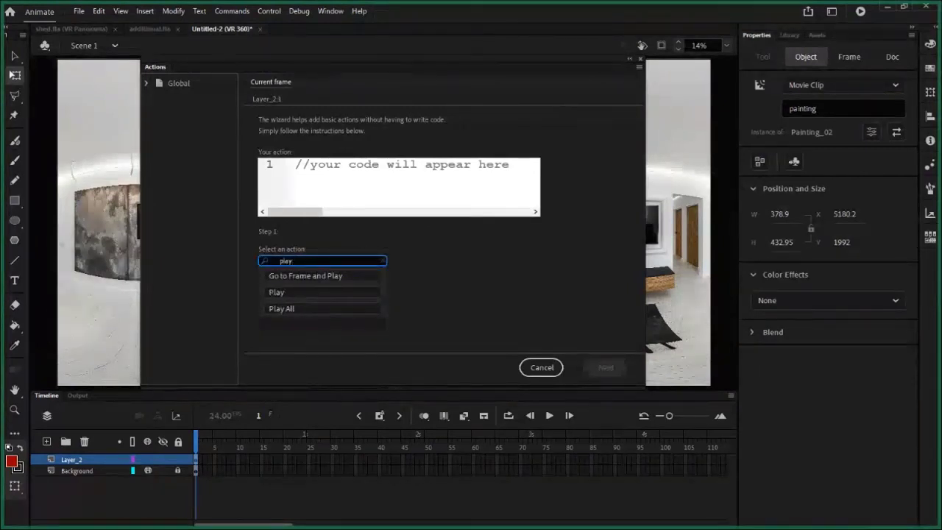
left_click(279, 293)
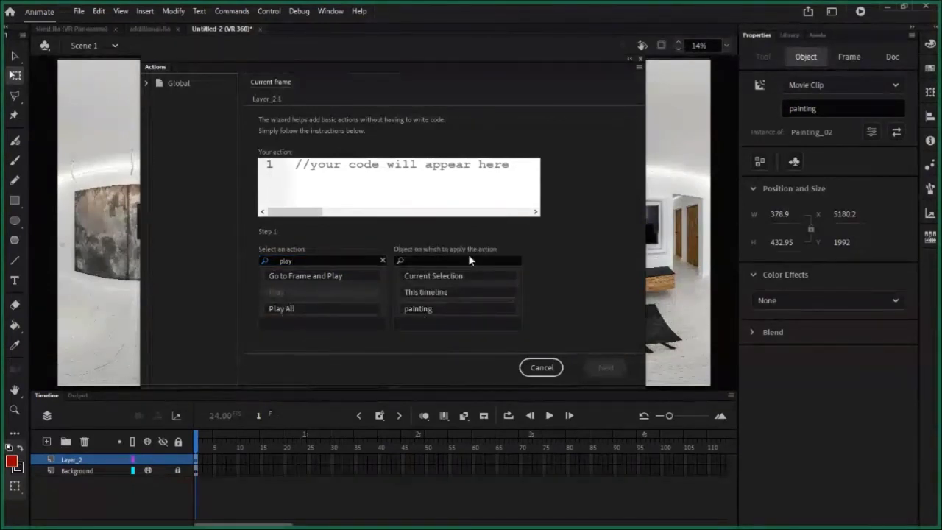
left_click(429, 310)
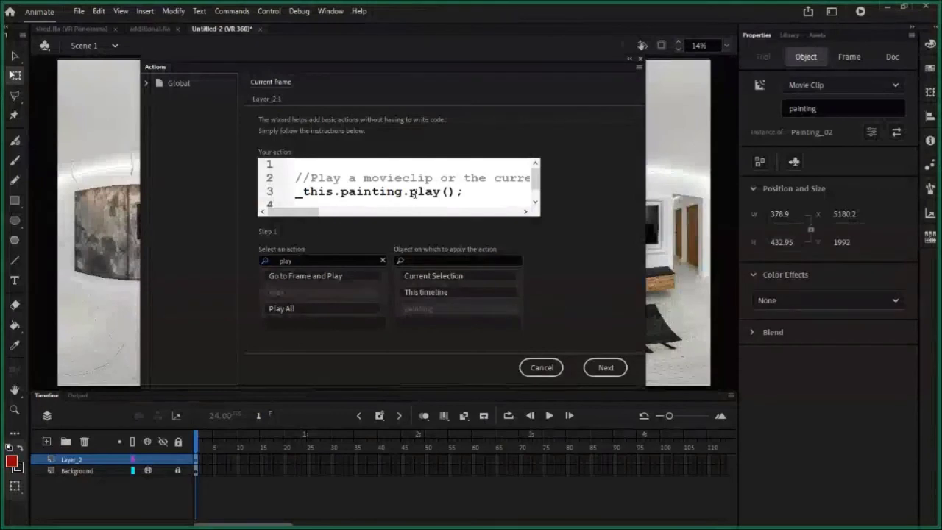
left_click(605, 367)
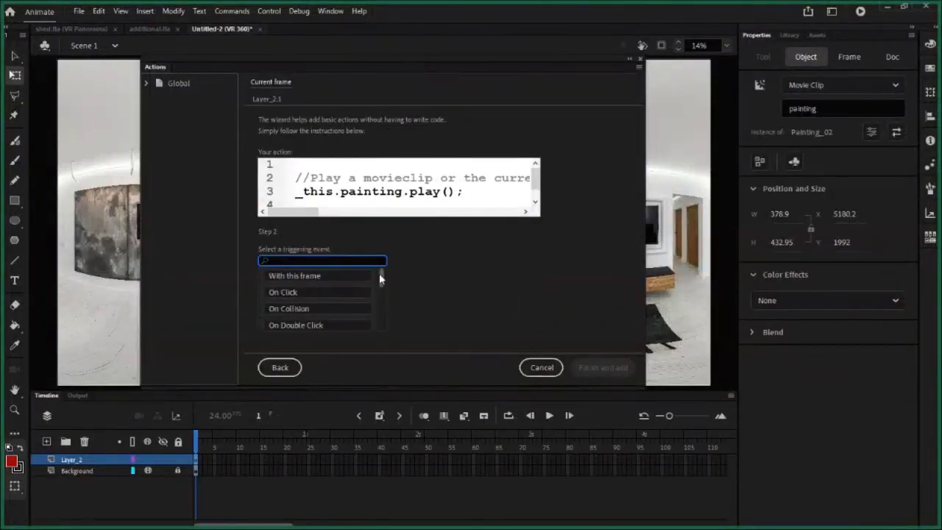
Set the triggering event to On Click on the painting object and add the finished action to the frame.
left_click_drag(381, 276, 385, 279)
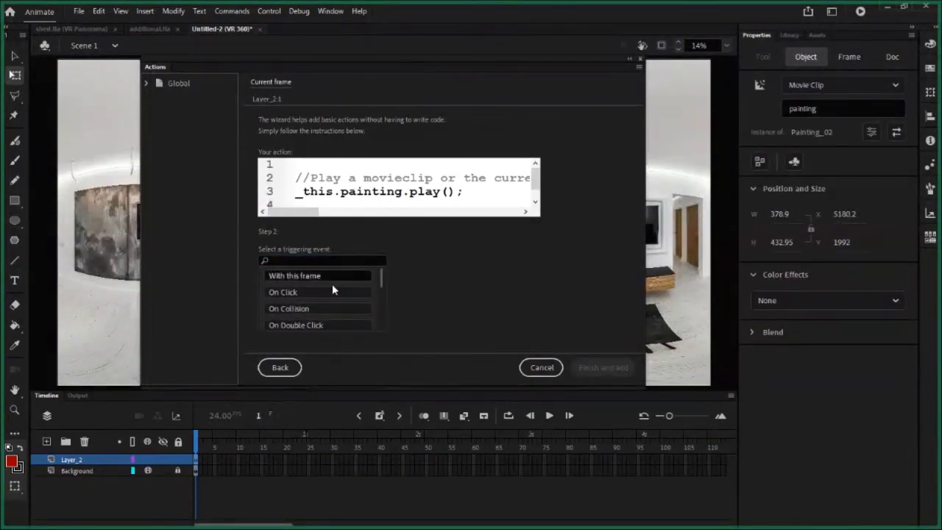
mouse_move(382, 284)
left_mouse_down()
mouse_move(383, 313)
mouse_move(381, 280)
left_mouse_up()
left_click(343, 287)
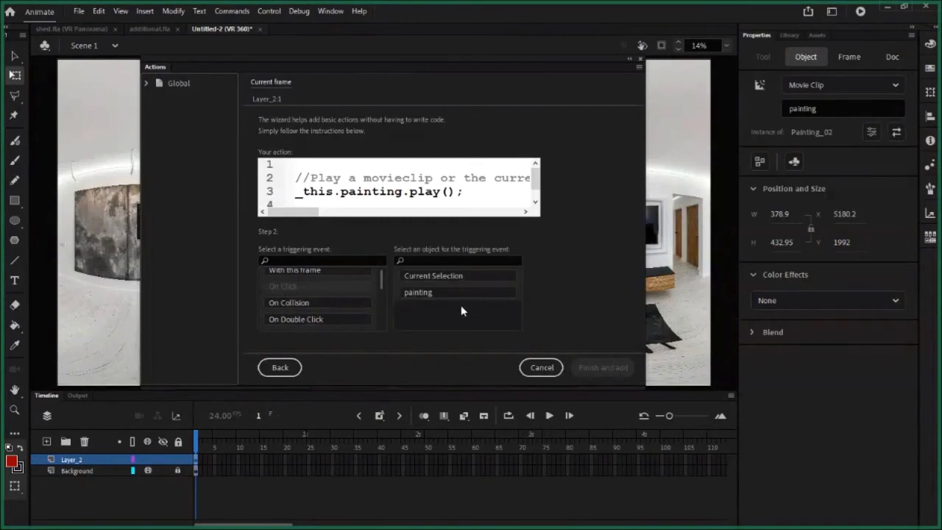
left_click(409, 293)
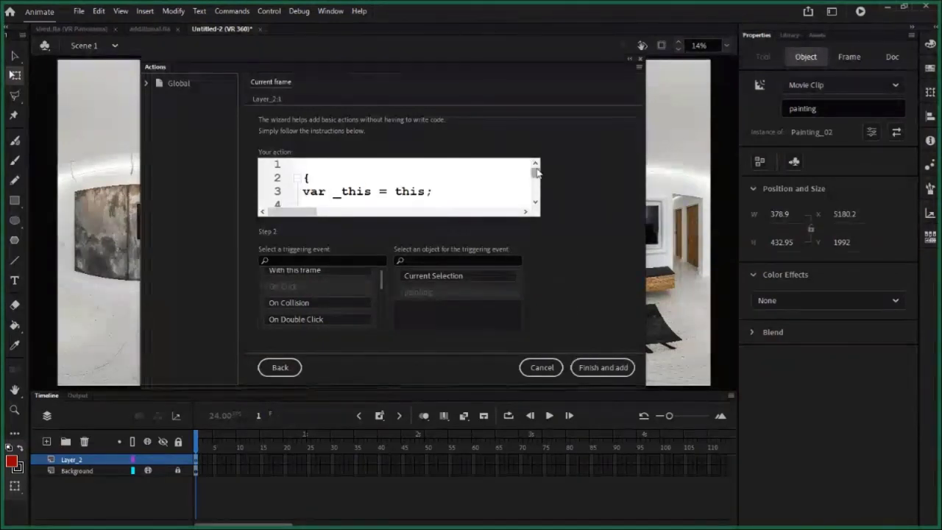
left_click_drag(537, 173, 537, 185)
left_click(604, 367)
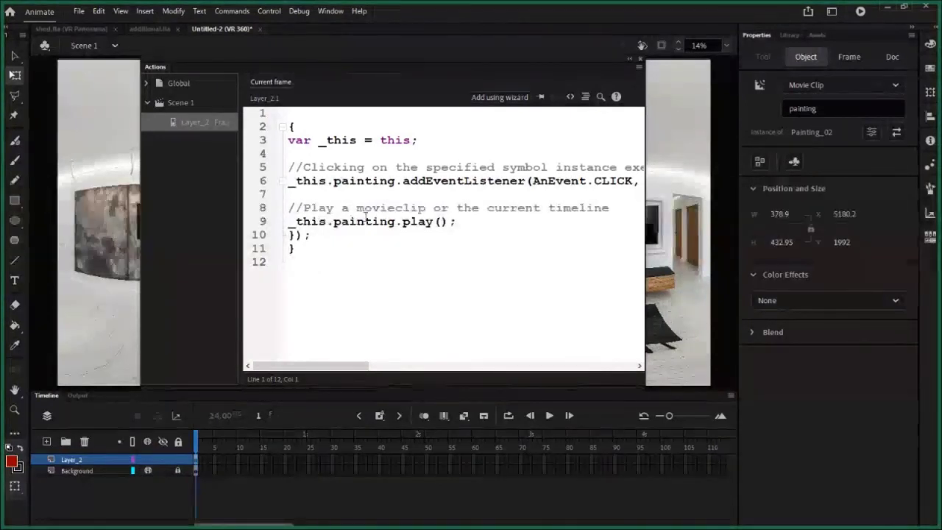
Examine the event listener, CLICK event and play call in the generated script, and collapse the Actions editor.
left_click(345, 196)
double_click(466, 181)
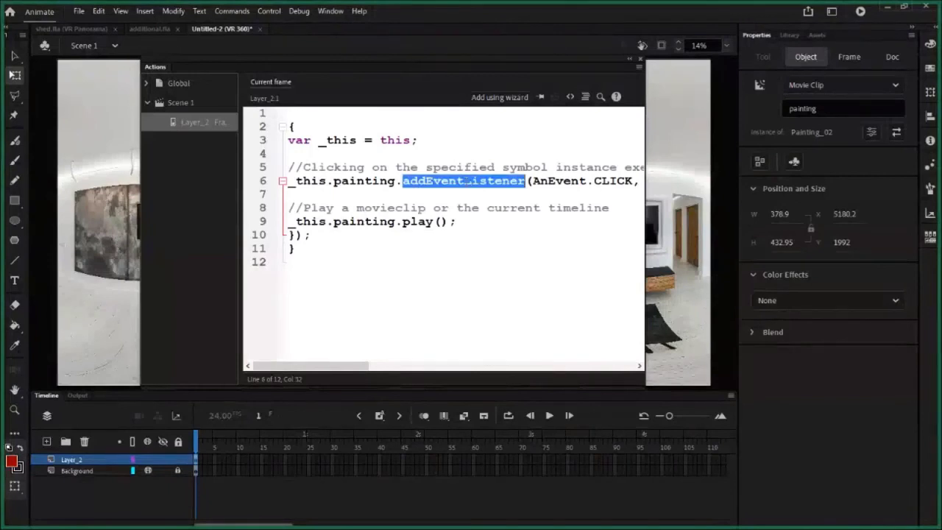
double_click(611, 180)
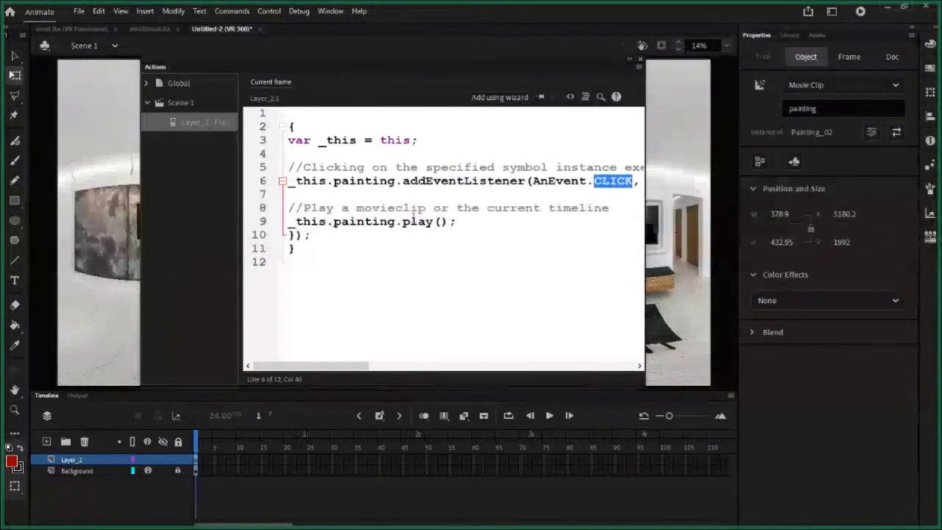
double_click(416, 220)
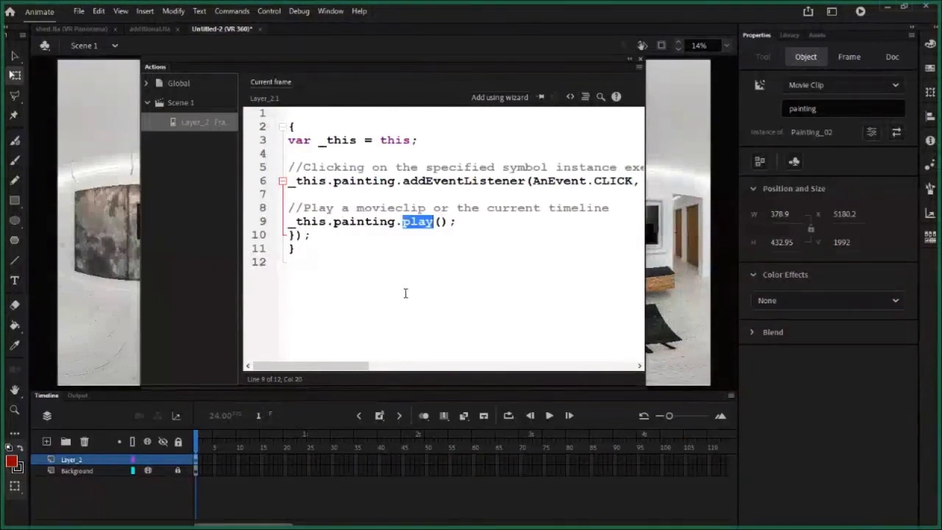
left_click(630, 59)
left_click_drag(94, 81, 95, 83)
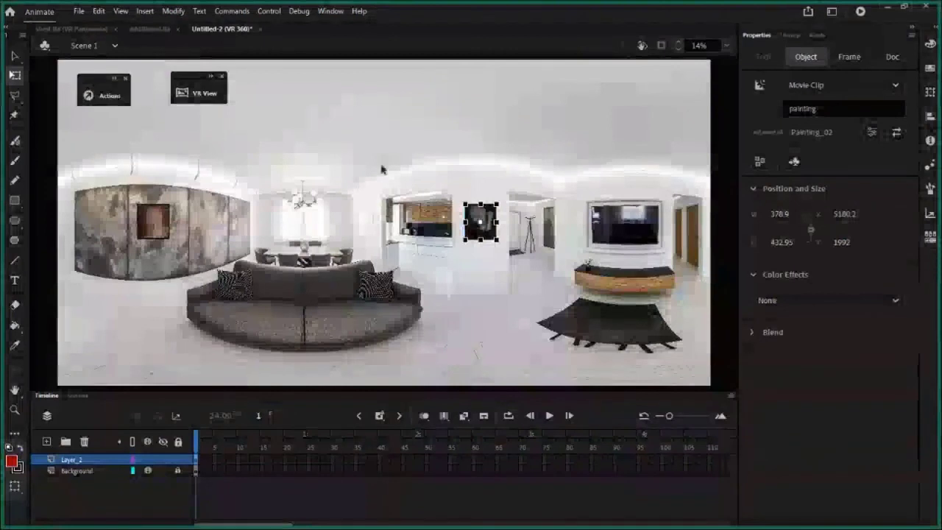
Open the Painting_02 symbol for editing in place and add a new layer above its Frame layer.
key("ctrl+e")
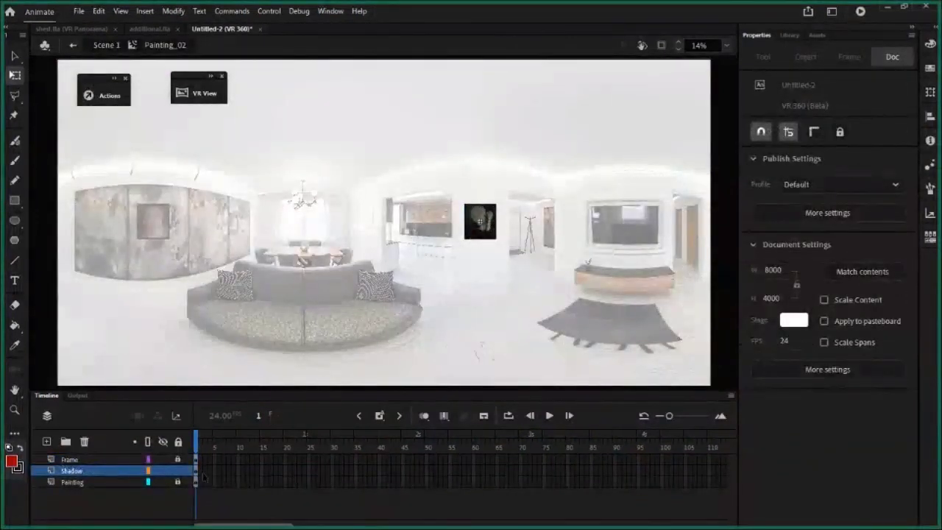
left_click(53, 458)
left_click(80, 458)
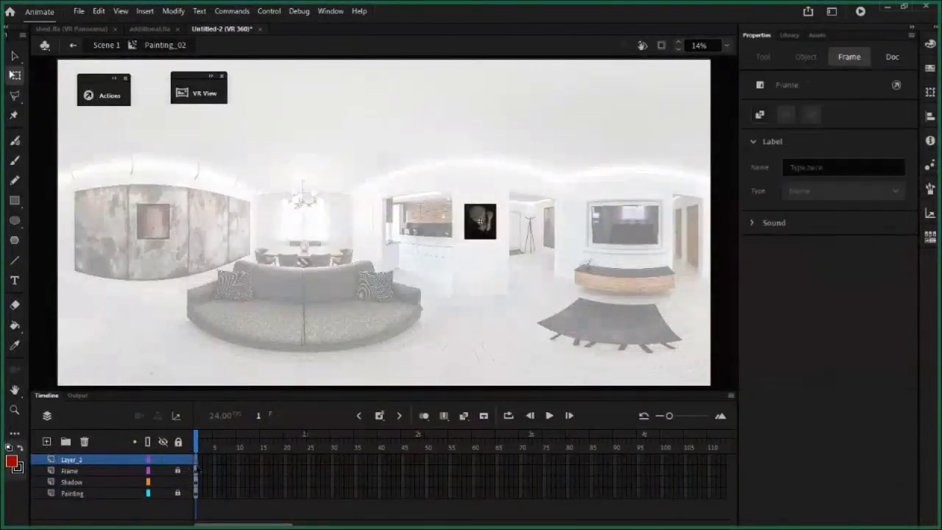
Add the script this.stop(); to the first frame of the symbol's new top layer and collapse the Actions editor.
left_click(109, 95)
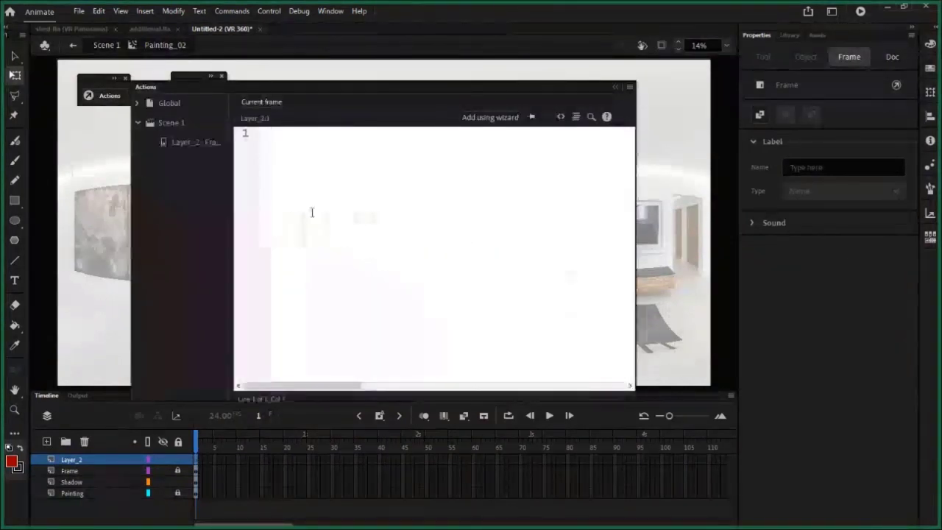
type("this.st")
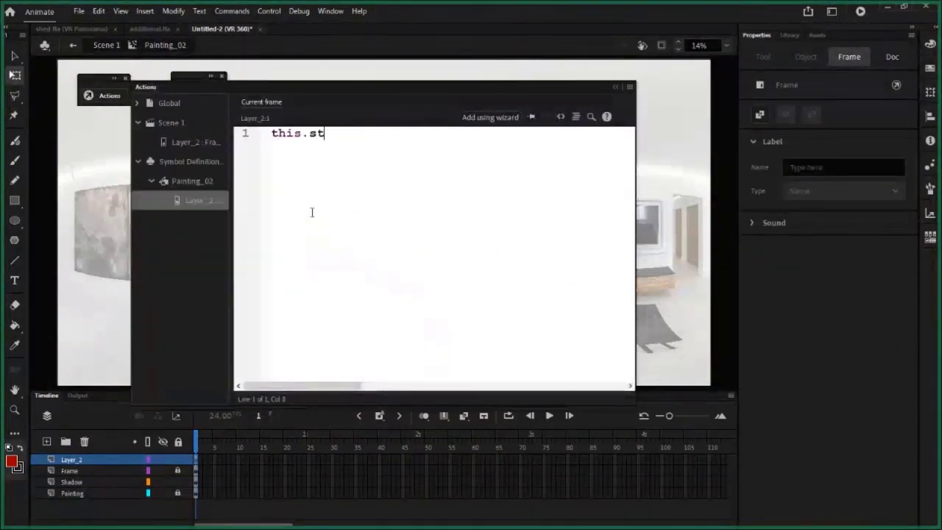
type("op();")
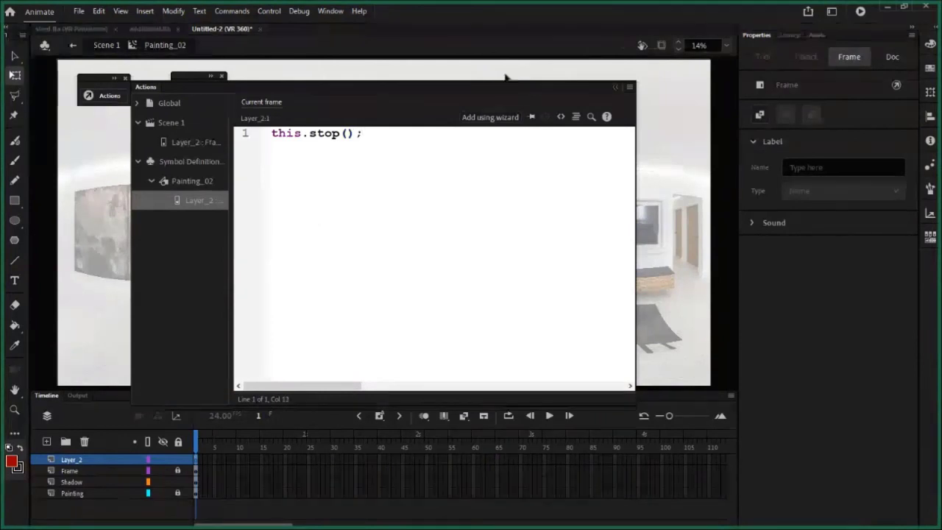
left_click(616, 87)
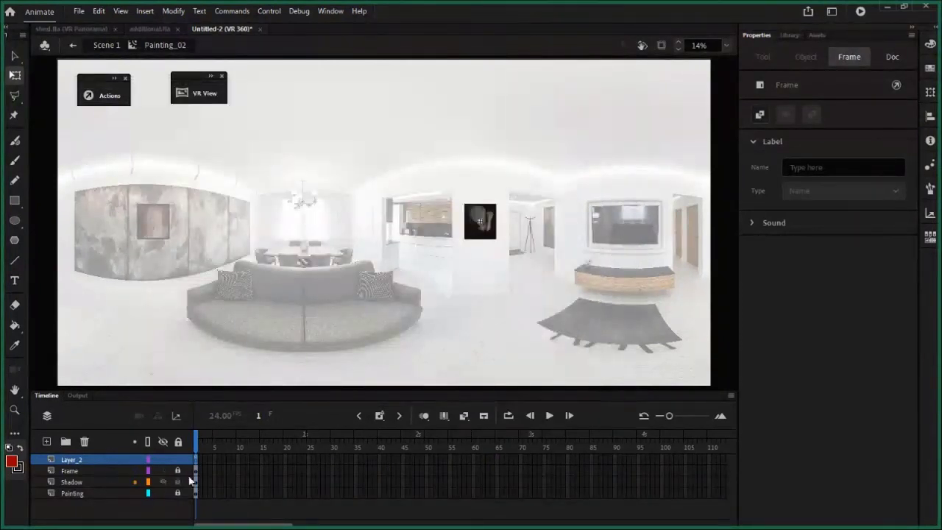
Extend all four layers of the Painting_02 symbol to frame 10 by inserting frames.
left_click(237, 495)
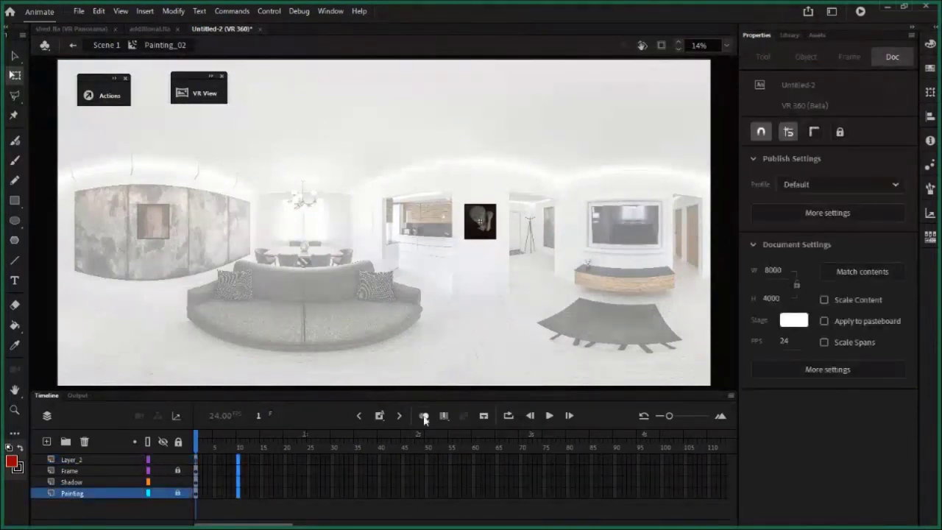
left_click(379, 418)
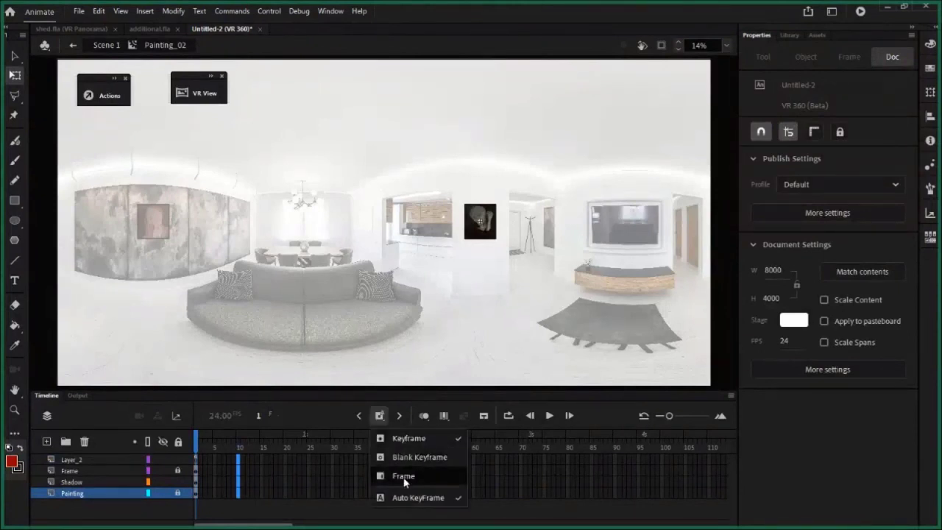
left_click(403, 475)
left_click(267, 492)
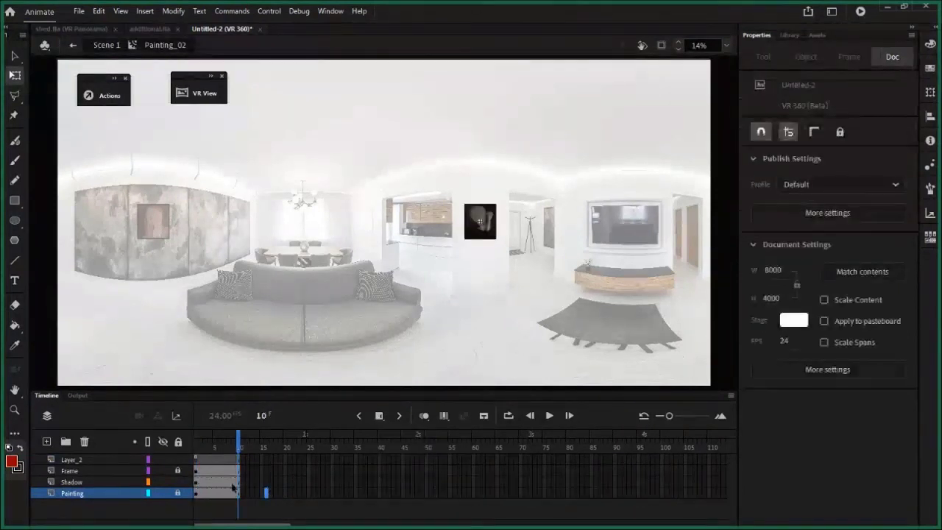
Add another new layer directly above the Frame layer and select its first frame.
left_click(86, 470)
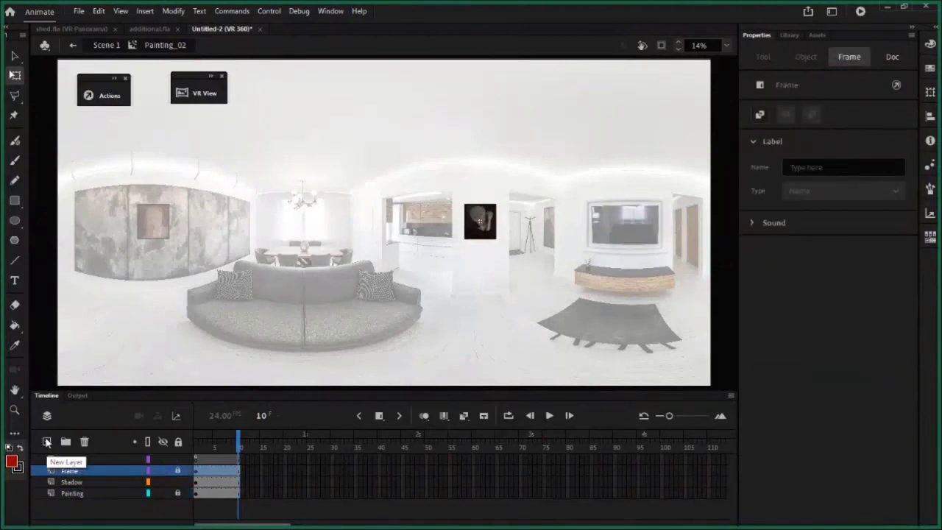
left_click(46, 442)
left_click(46, 442)
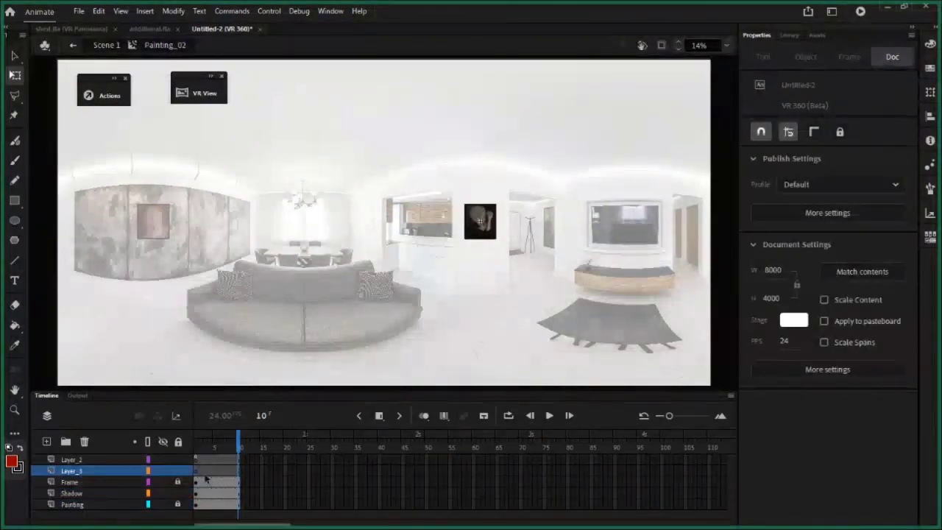
left_click(197, 471)
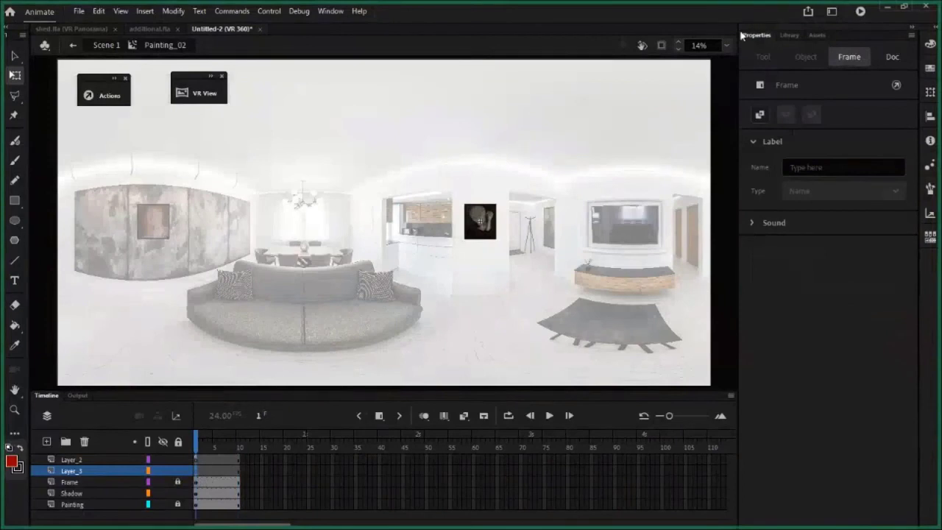
Lock all layers of the Painting_02 symbol except the empty one above Frame and select that layer's first frame.
left_click(492, 214)
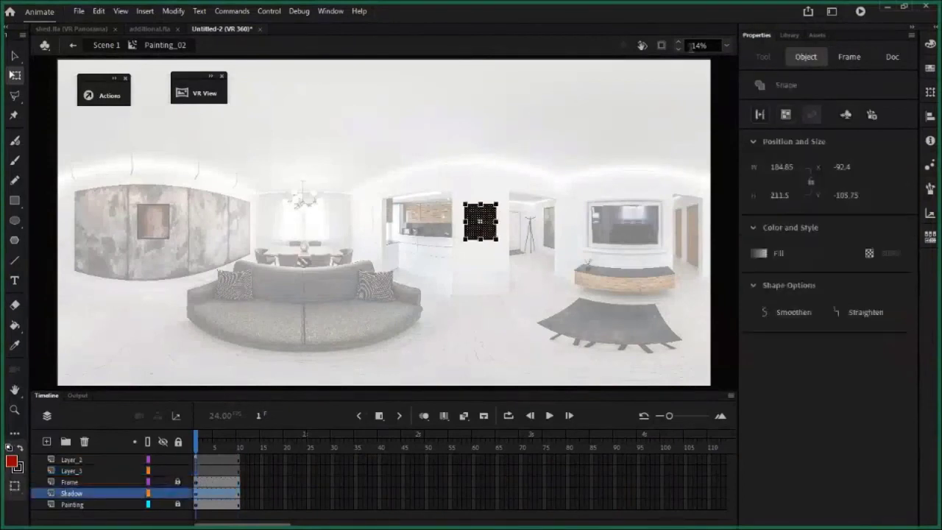
left_click(726, 45)
left_click(743, 136)
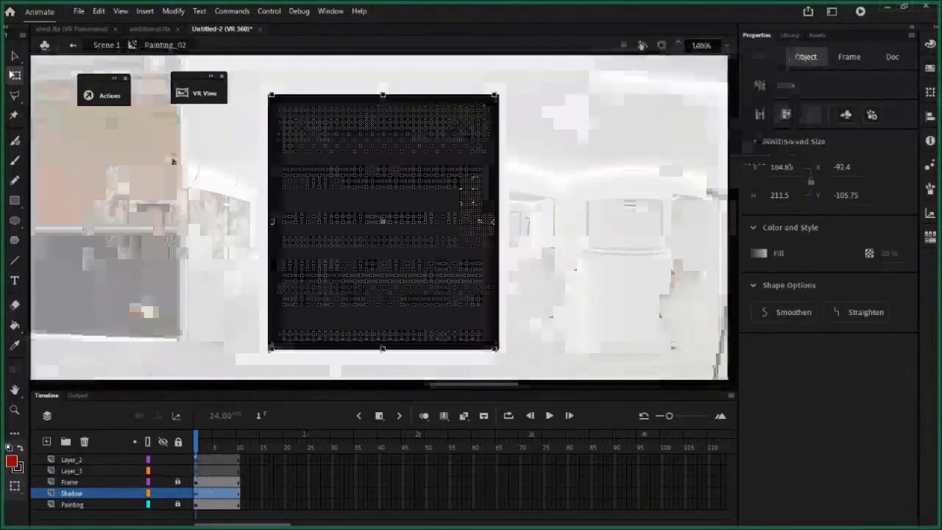
left_click(257, 168)
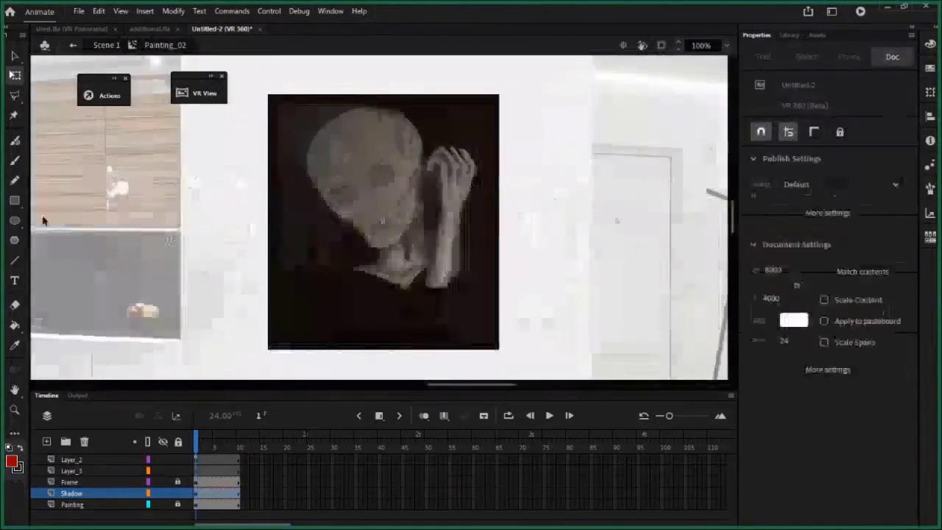
left_click(197, 471)
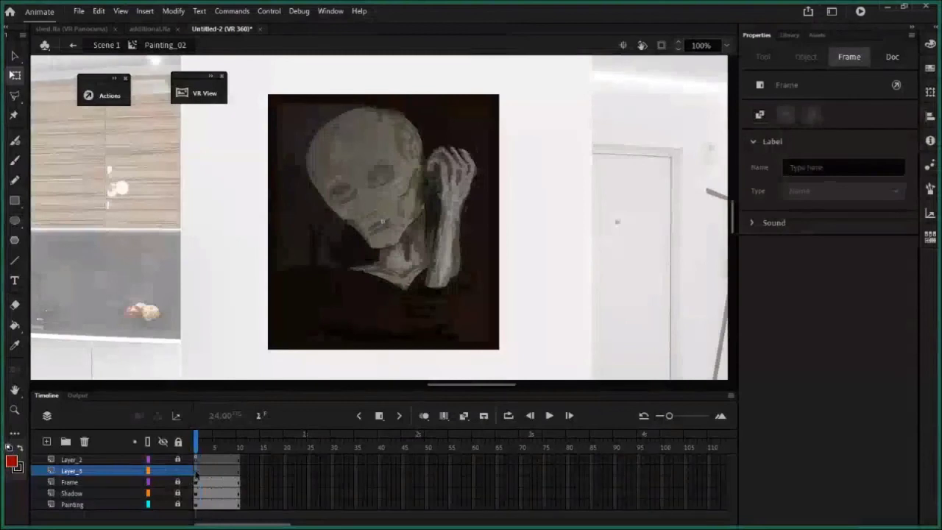
left_click(211, 475)
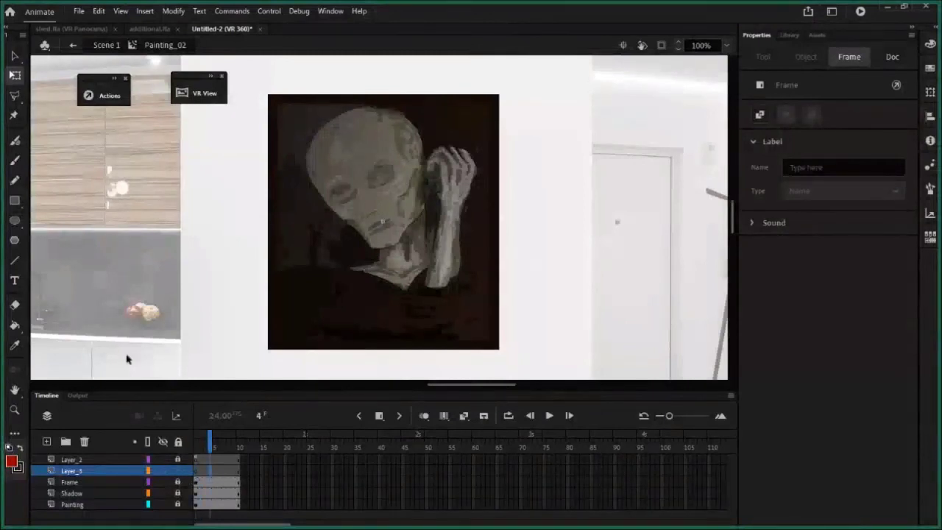
left_click(196, 475)
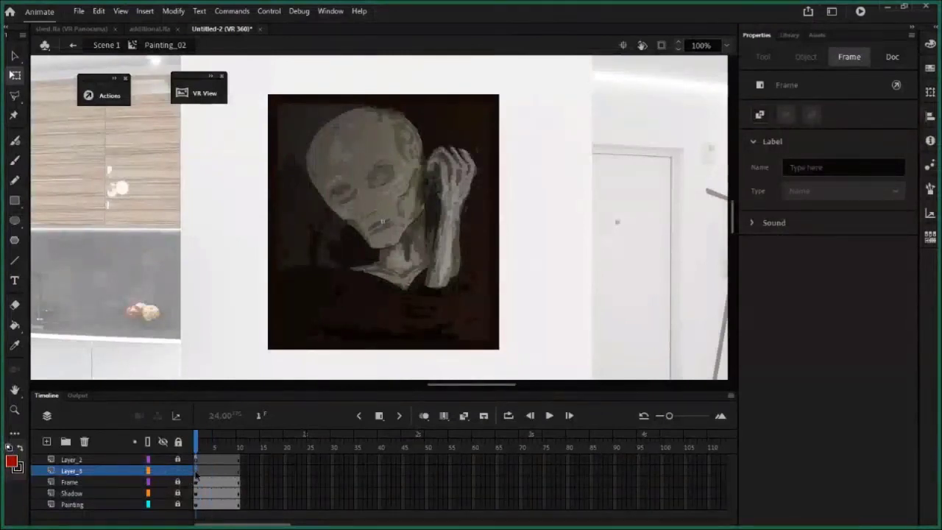
Draw a red circle about 13 px wide on the face in the painting and remove its black outline.
left_click(14, 221)
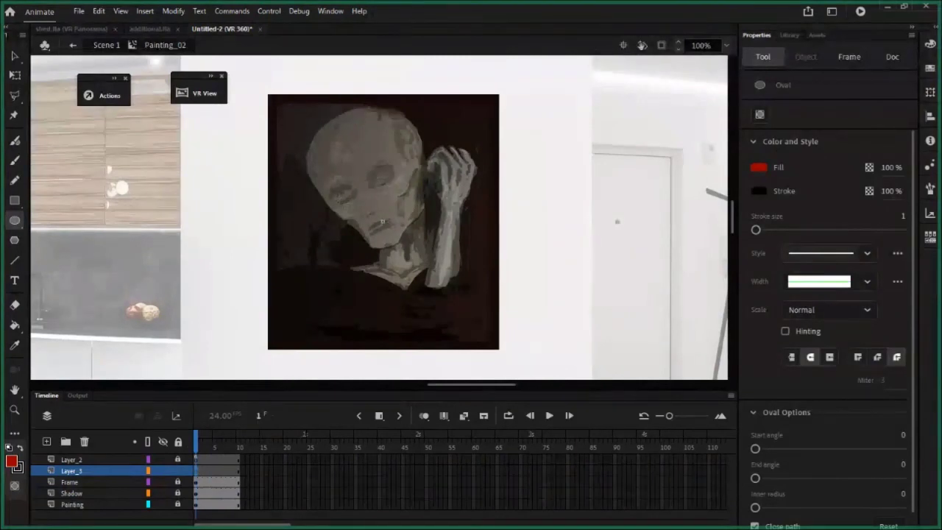
left_click_drag(338, 201, 354, 217)
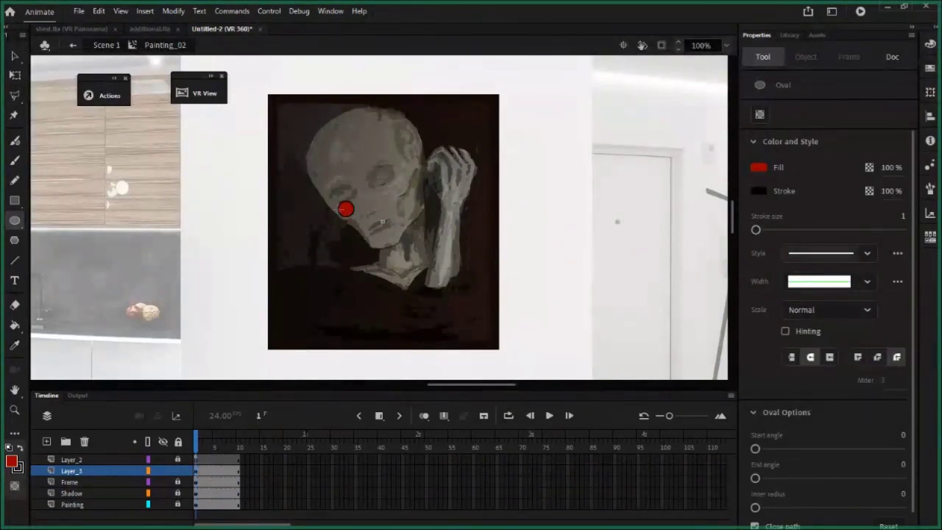
key("v")
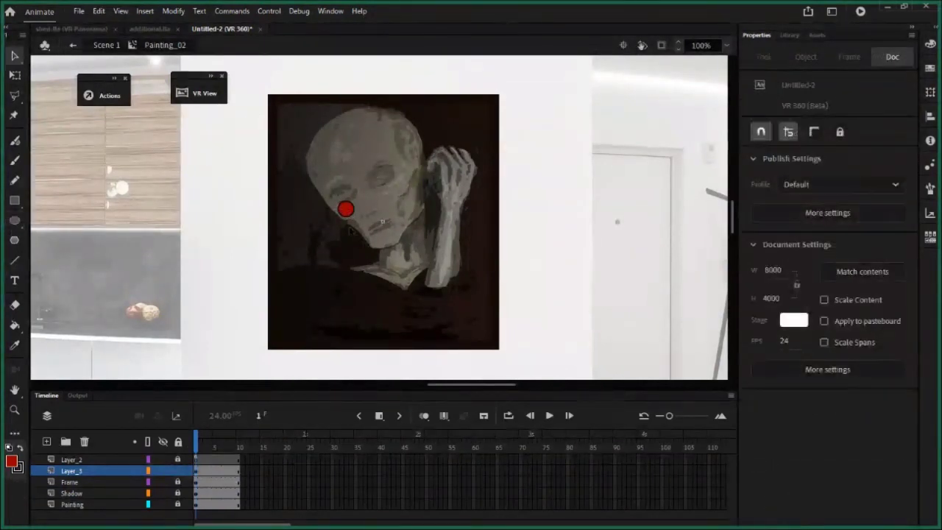
left_click(346, 209)
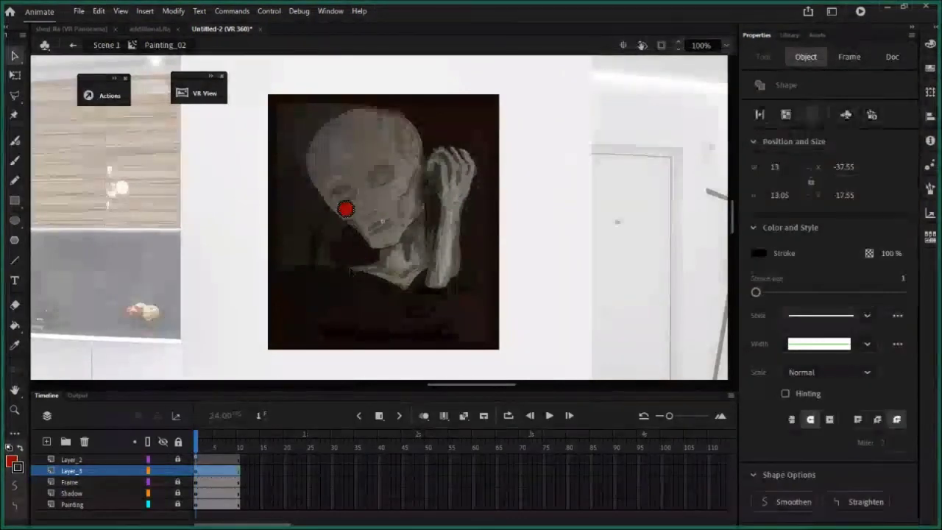
left_click(335, 252)
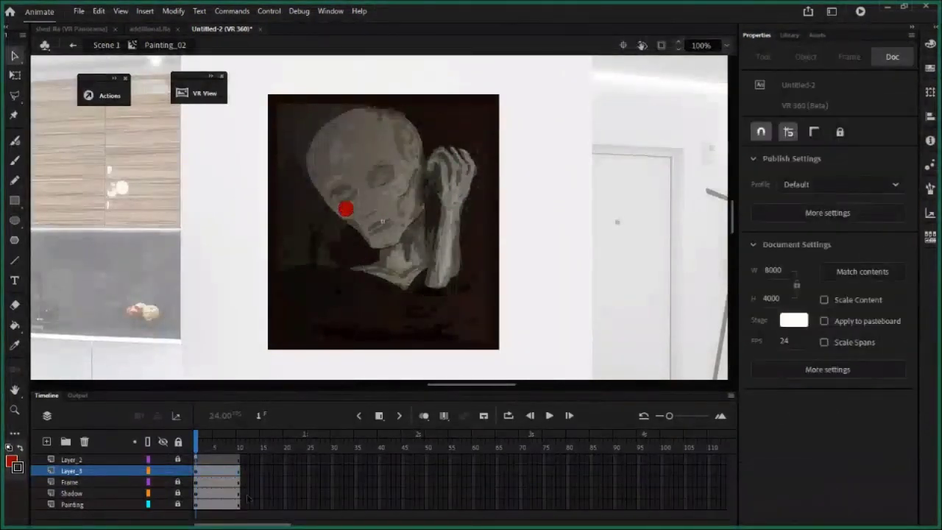
Insert a keyframe at frame 10 on the red circle's layer and create a shape tween between its two keyframes.
left_click(236, 461)
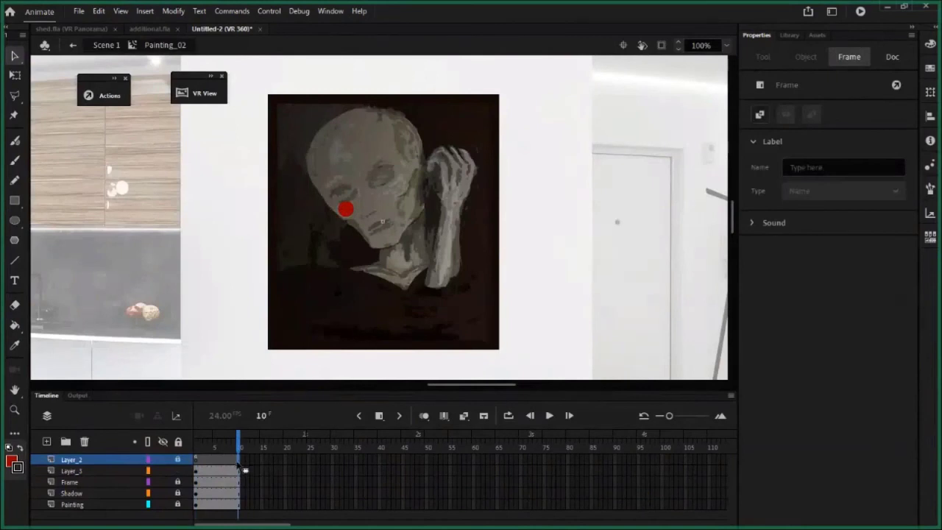
right_click(247, 468)
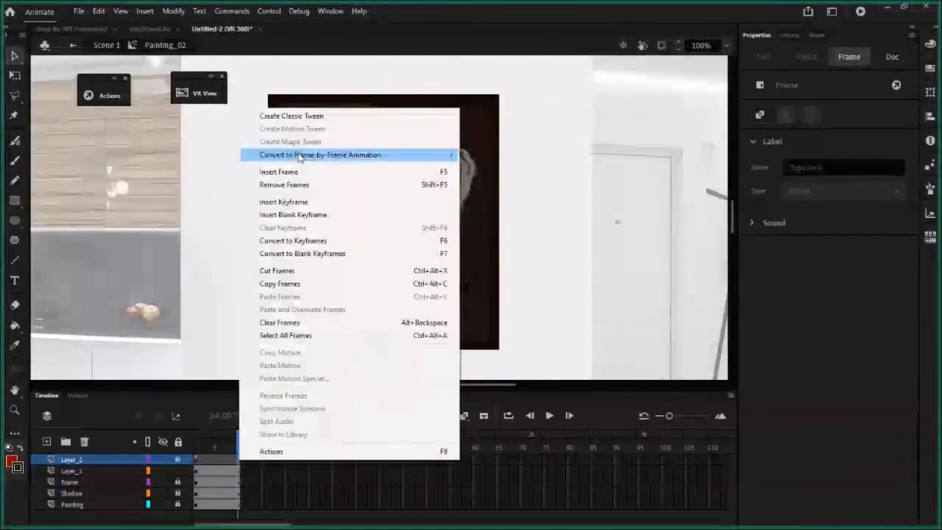
left_click(305, 202)
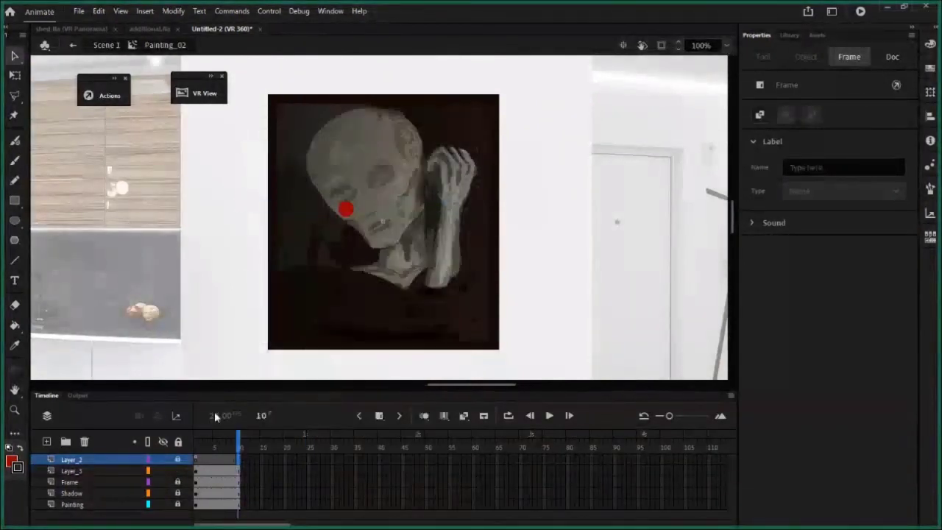
left_click(242, 471)
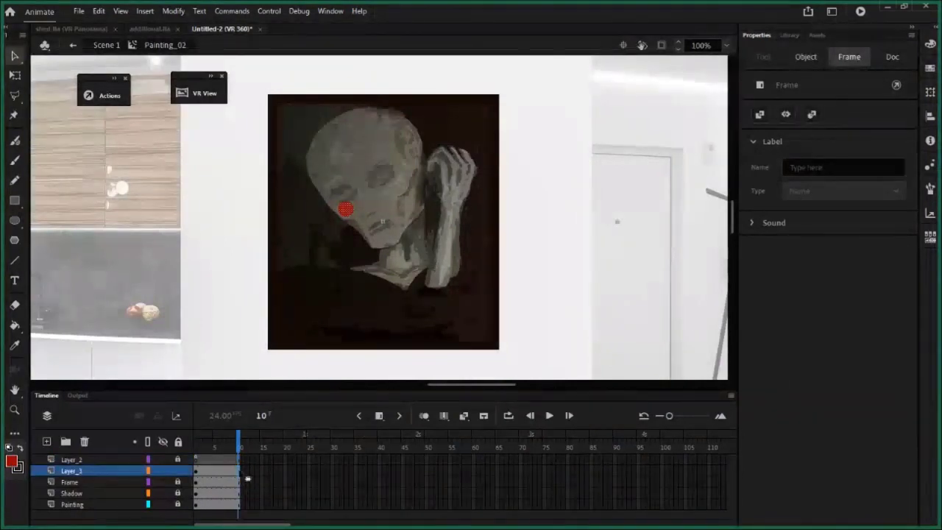
left_click(378, 418)
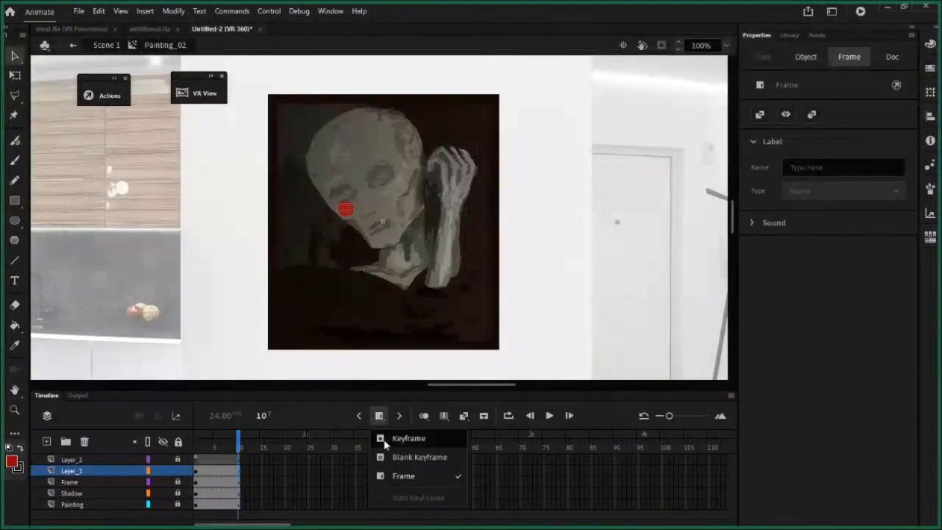
left_click(257, 462)
right_click(217, 476)
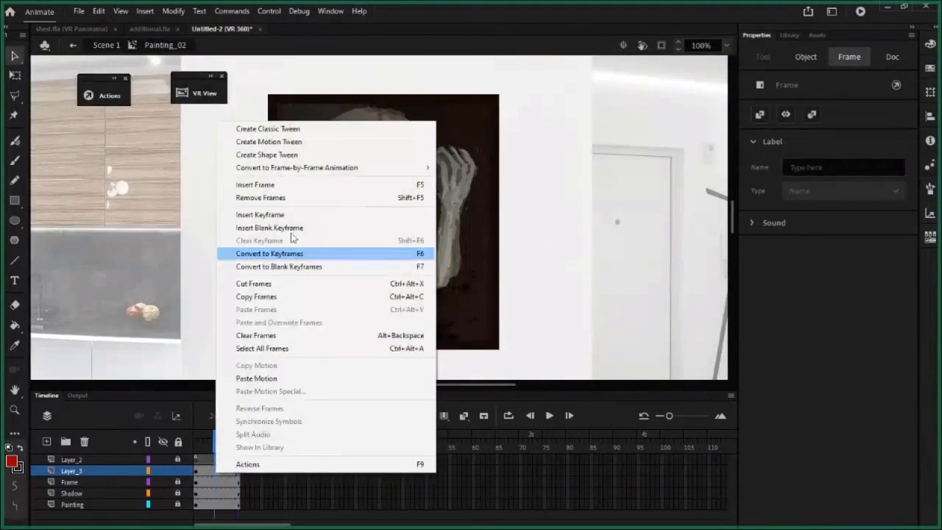
left_click(269, 154)
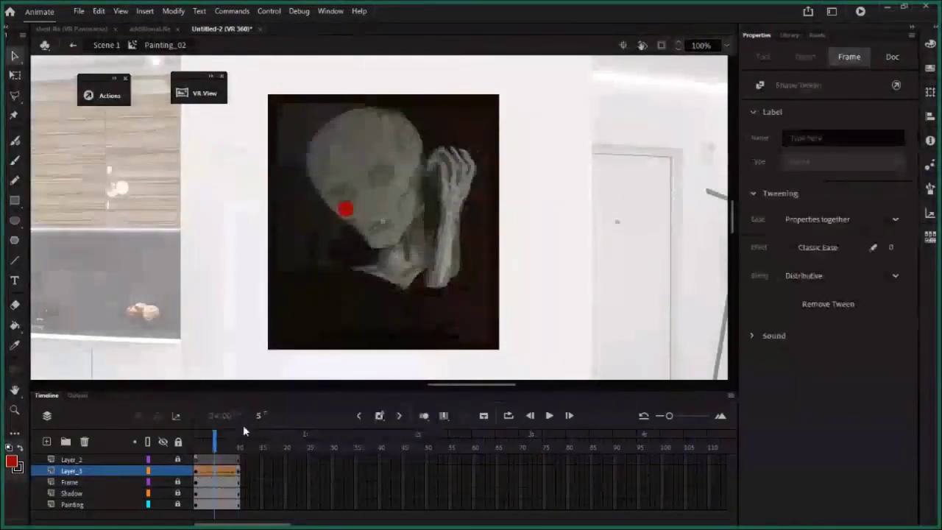
Move the red circle at frame 10 straight down to Y 92.45, near the painting's lower edge.
left_click(346, 210)
key("shift+Down")
key("shift+Down")
key("shift+Down")
key("shift+Down")
key("shift+Down")
key("shift+Down")
key("shift+Down")
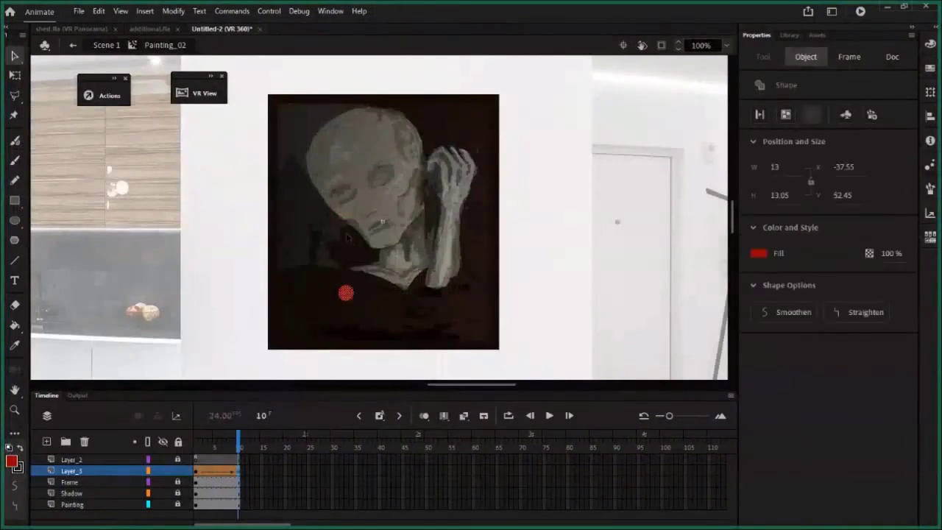
key("shift+Down")
key("shift+Down")
key("shift+Down")
key("shift+Down")
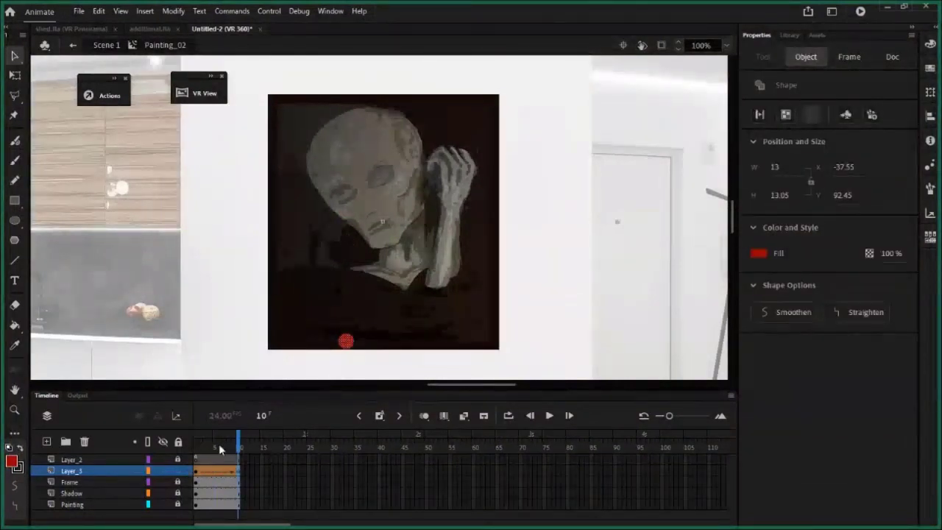
Play the circle's animation from frame 1 and return to Scene 1.
left_click_drag(219, 449, 196, 449)
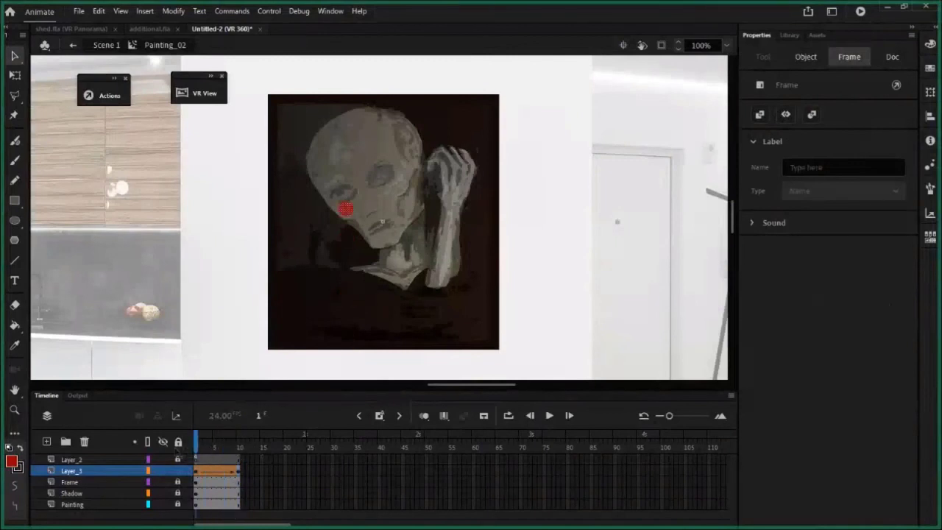
key("Return")
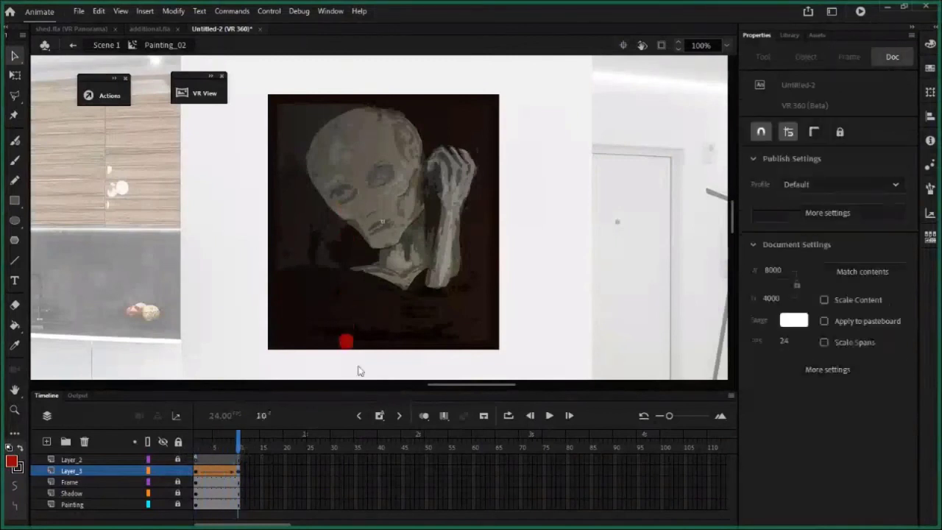
left_click(103, 45)
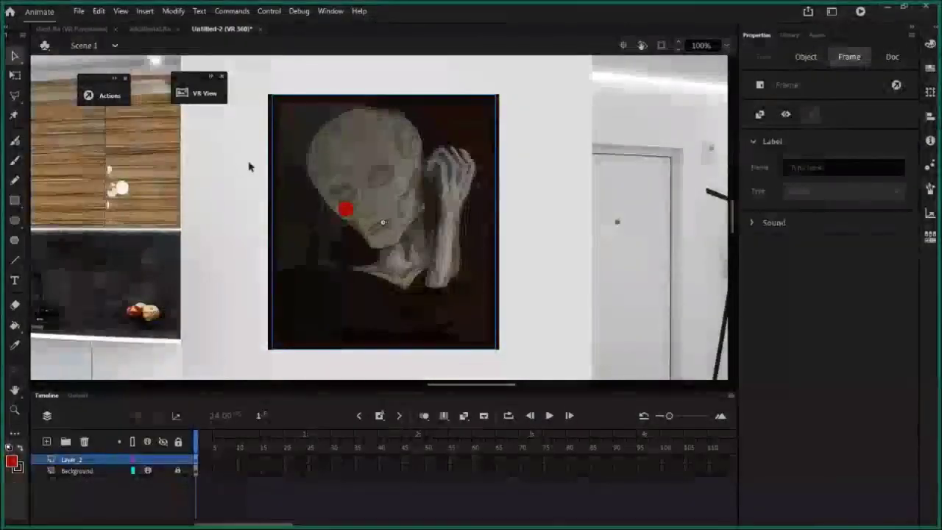
Refresh the VR View preview and move the painting with the red circle slightly up on the wall.
left_click(196, 93)
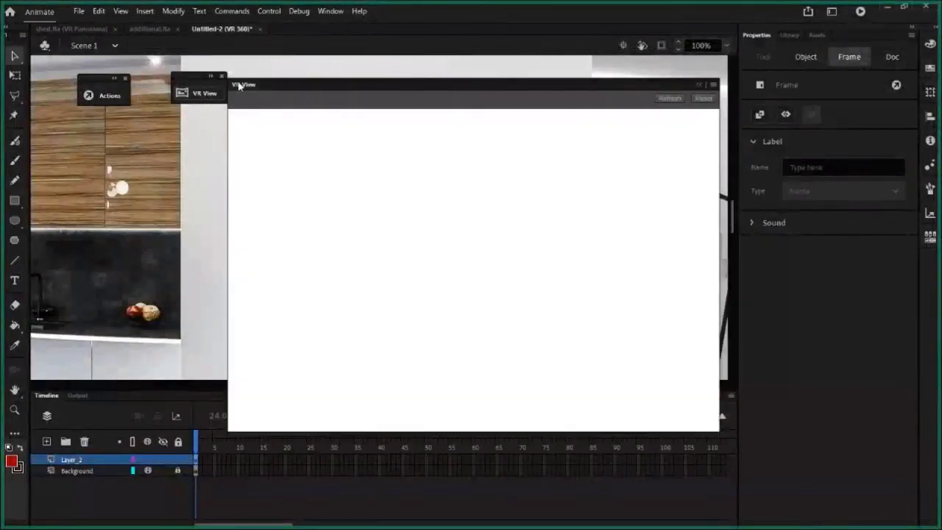
left_click(668, 98)
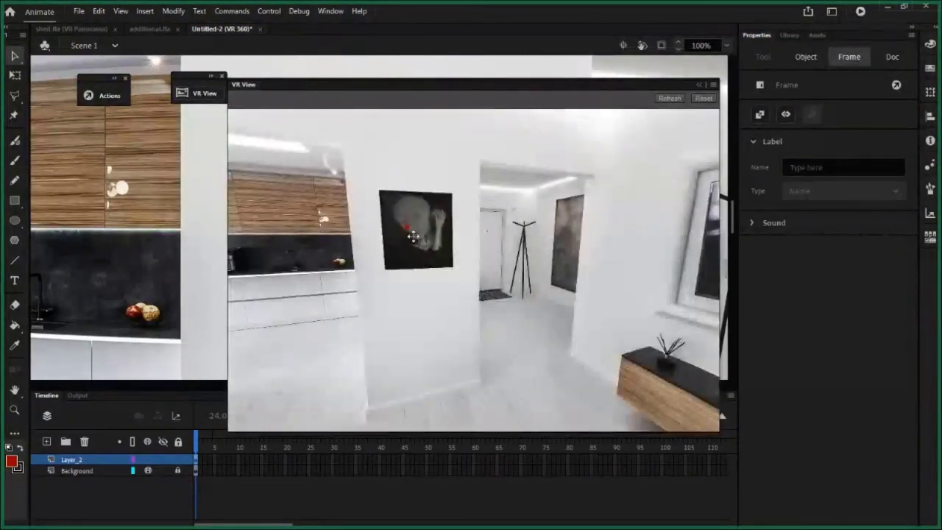
left_click(412, 236)
left_click_drag(413, 250, 405, 223)
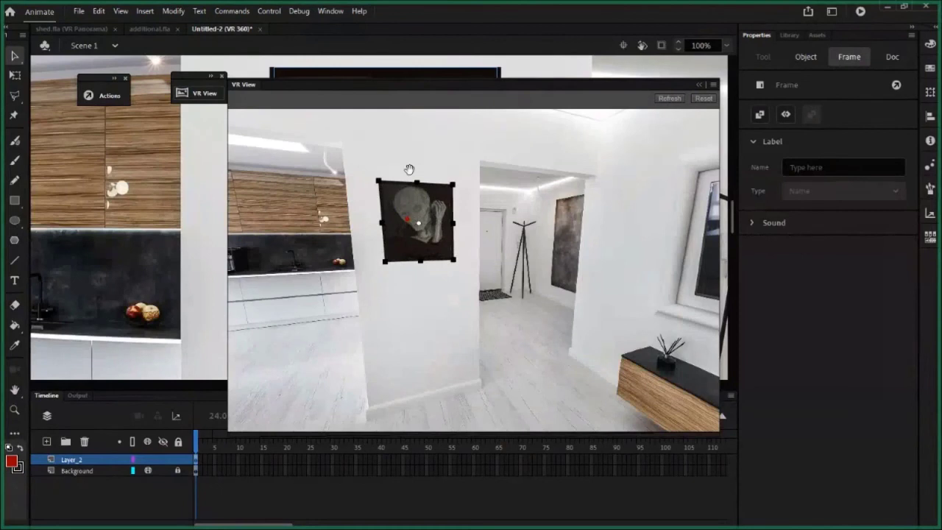
Test the VR scene in a maximized browser window, look around the room at the painting's red circle, and return to Animate.
left_click(860, 11)
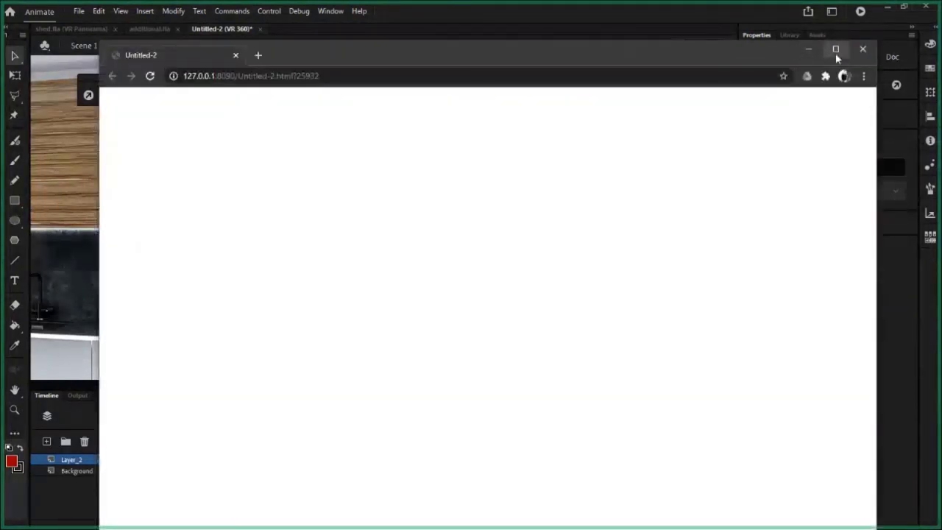
left_click(835, 50)
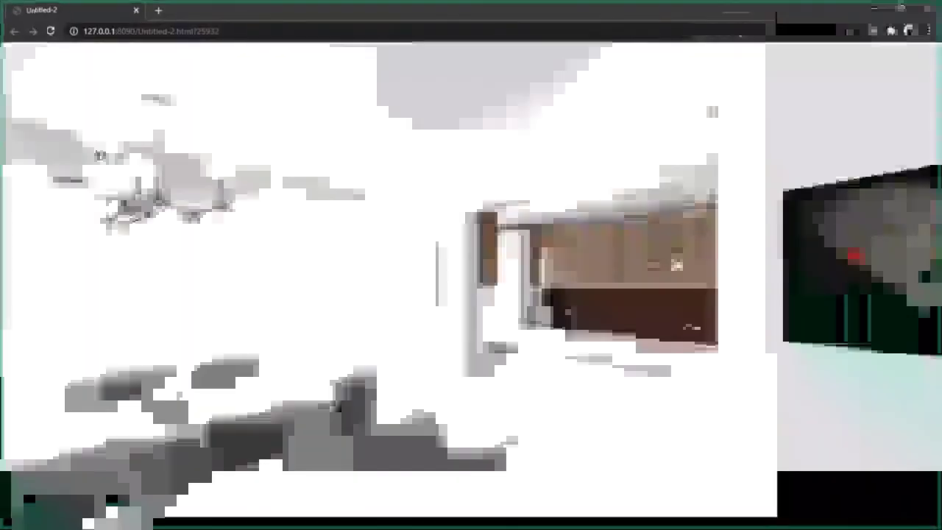
left_click_drag(609, 375, 502, 227)
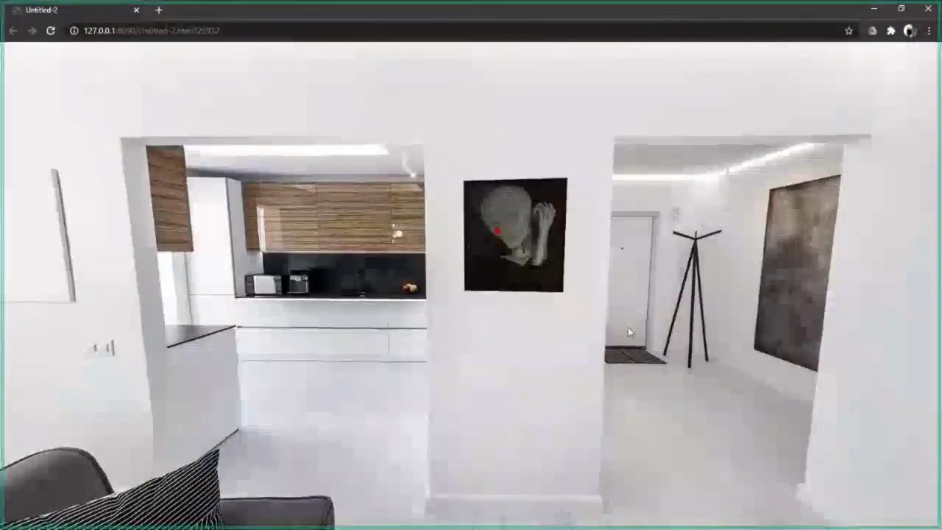
left_click_drag(526, 397, 721, 306)
left_click(493, 408)
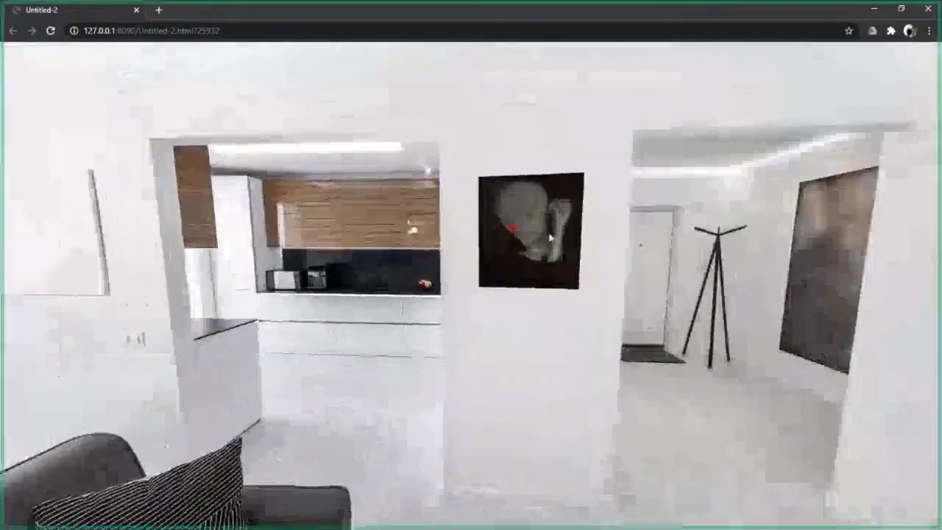
left_click(517, 393)
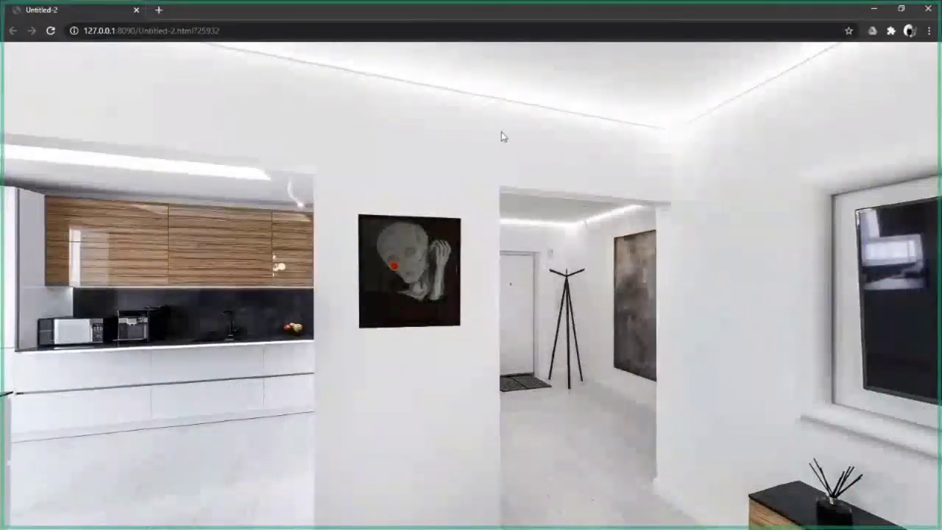
left_click(874, 9)
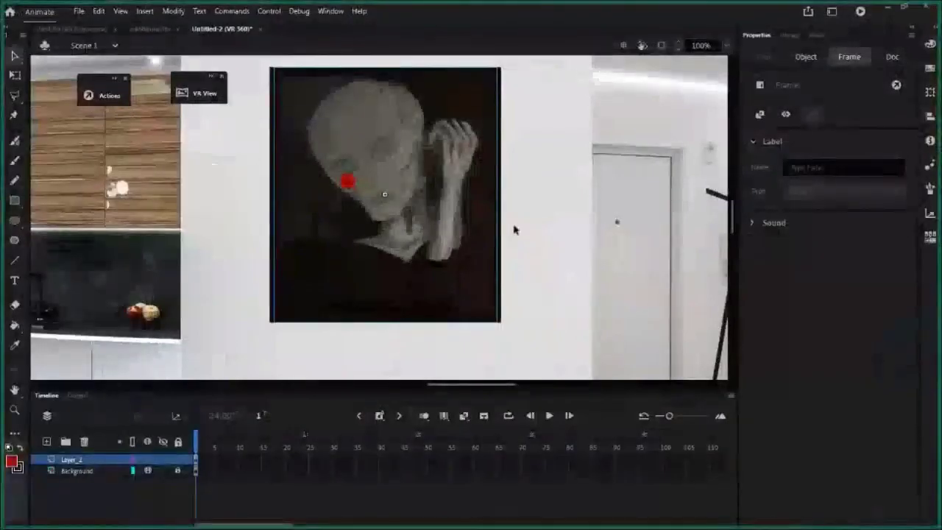
left_click(541, 265)
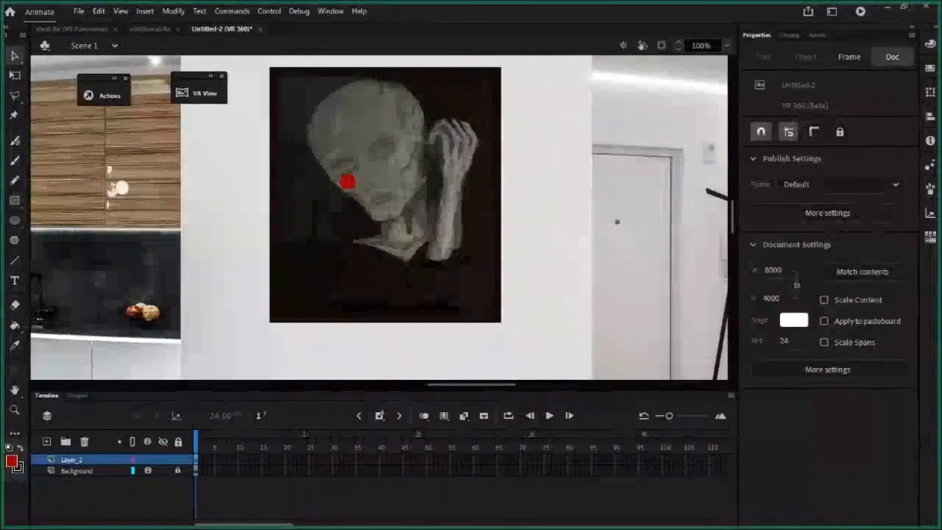